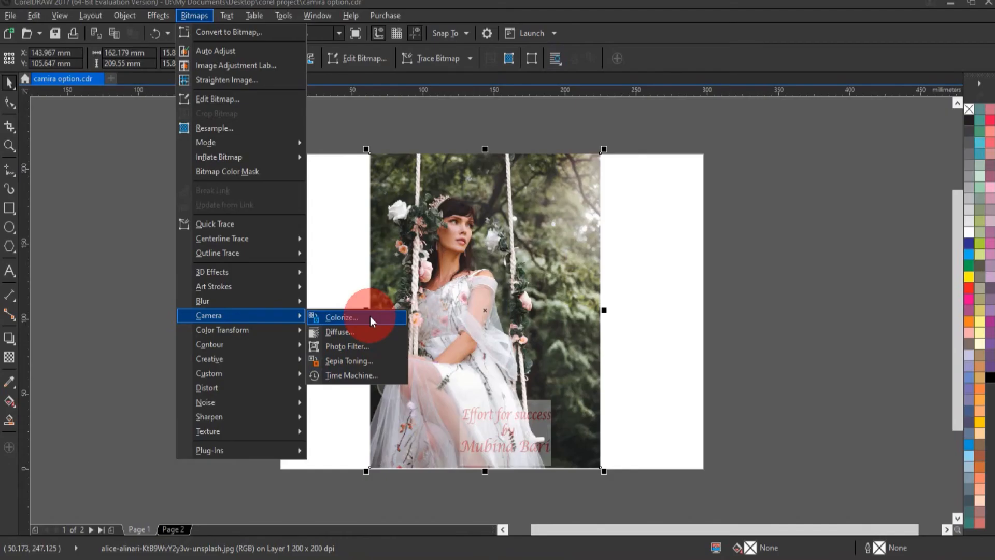
Step: Try the Colorize effect on the photo with hues 121, 221 and 348 at up to 86 saturation, and discard it
left_click(370, 316)
left_click(358, 318)
left_click_drag(483, 222, 716, 189)
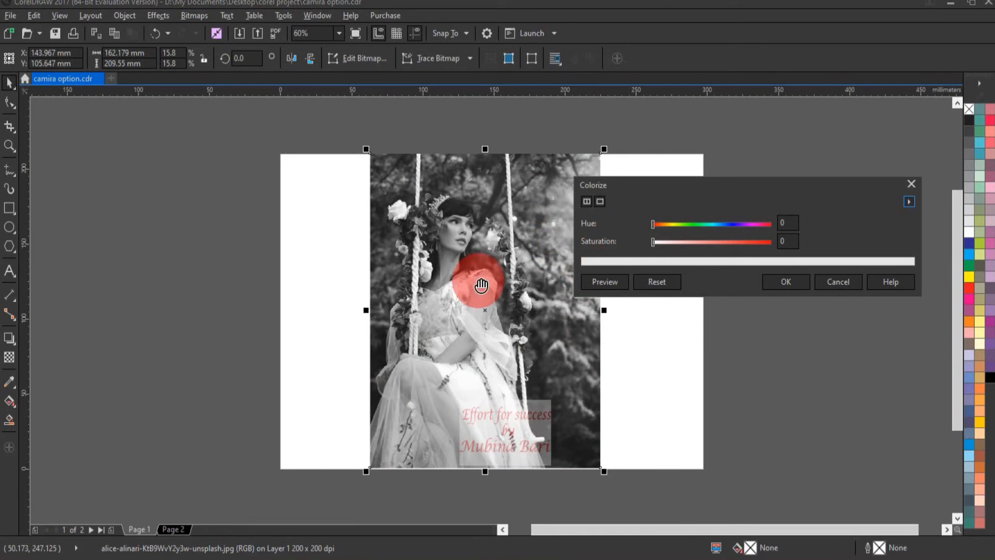
left_click(693, 225)
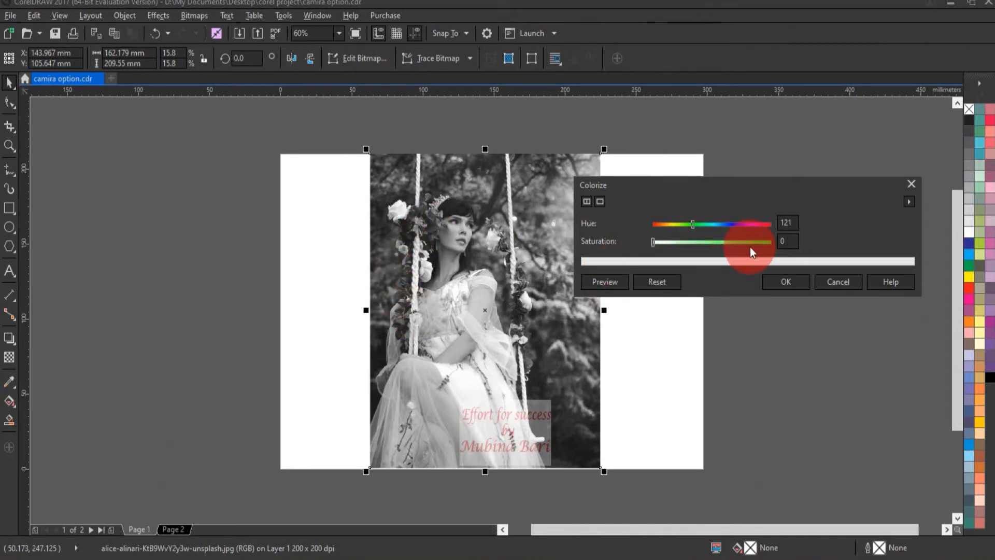
left_click(722, 244)
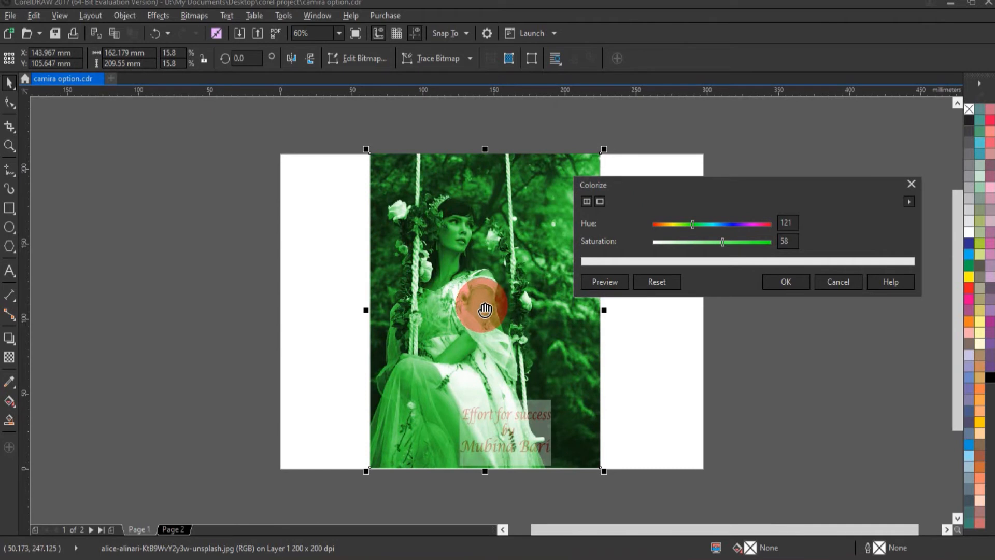
left_click(755, 242)
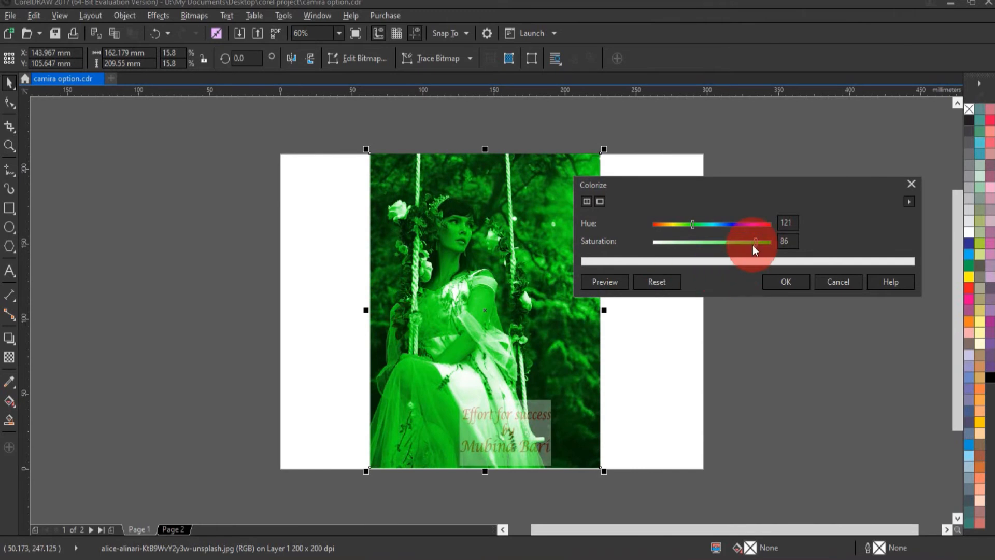
left_click(725, 223)
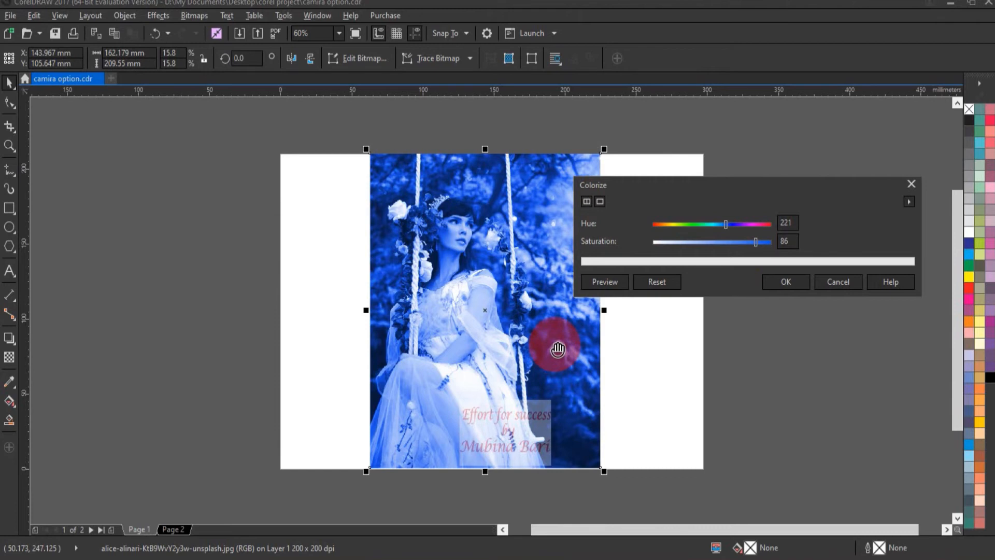
left_click(767, 224)
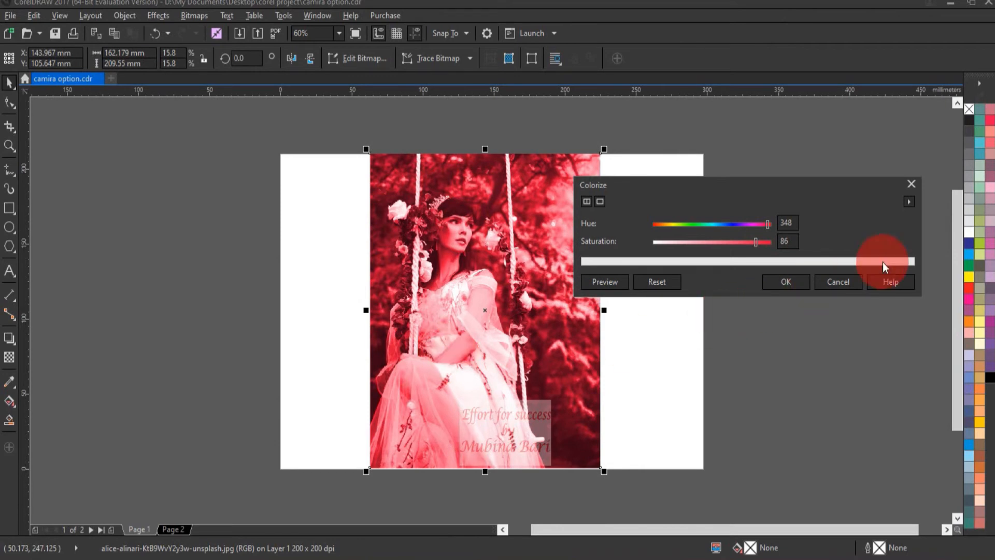
left_click(838, 282)
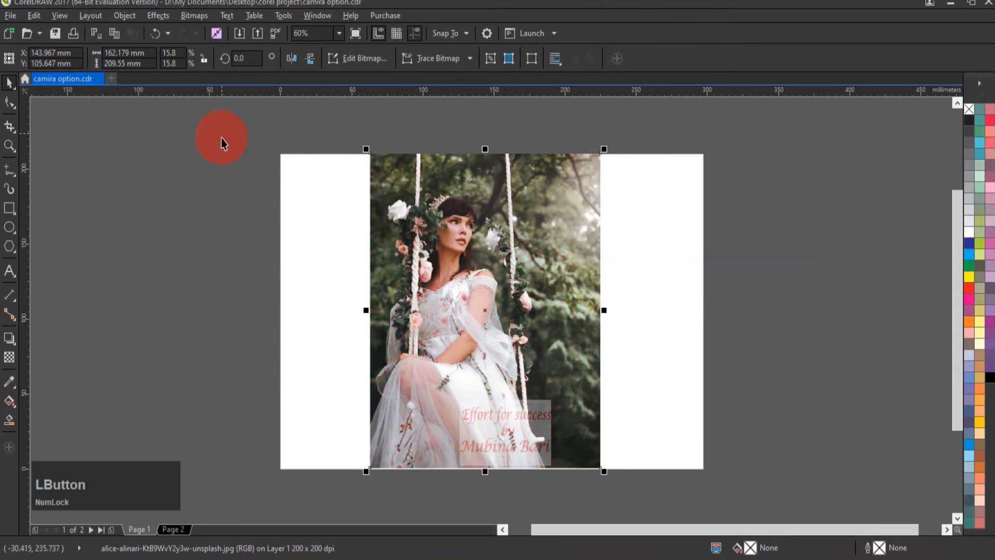
Step: Draw a rectangle about 63 mm wide and 57 mm high in the upper-left area of Page 2
left_click(193, 15)
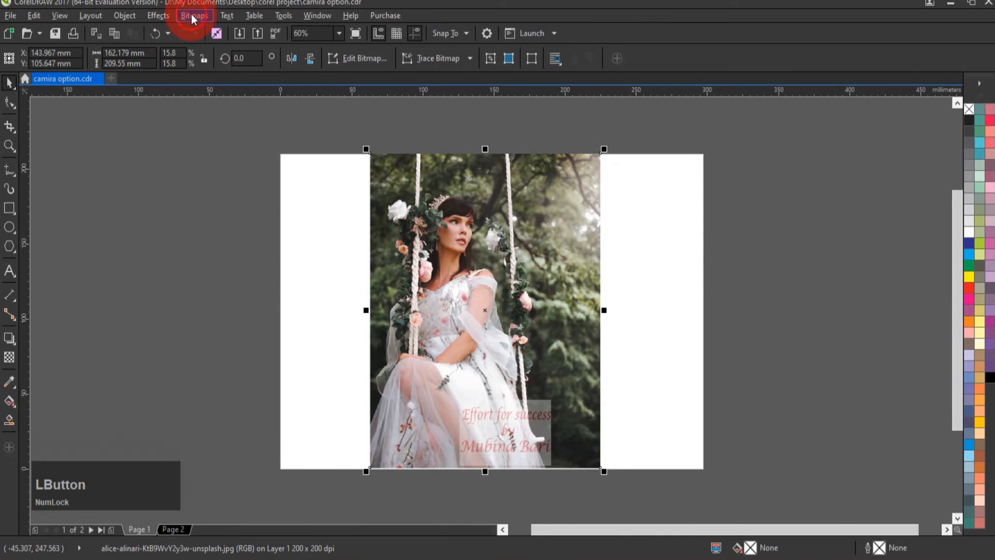
mouse_move(207, 315)
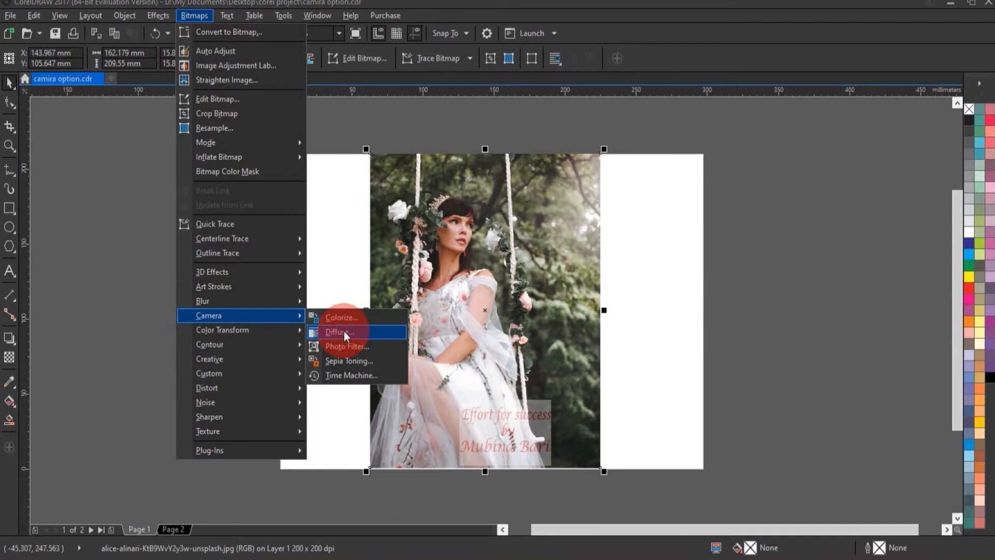
left_click(163, 527)
left_click(164, 528)
left_click(10, 209)
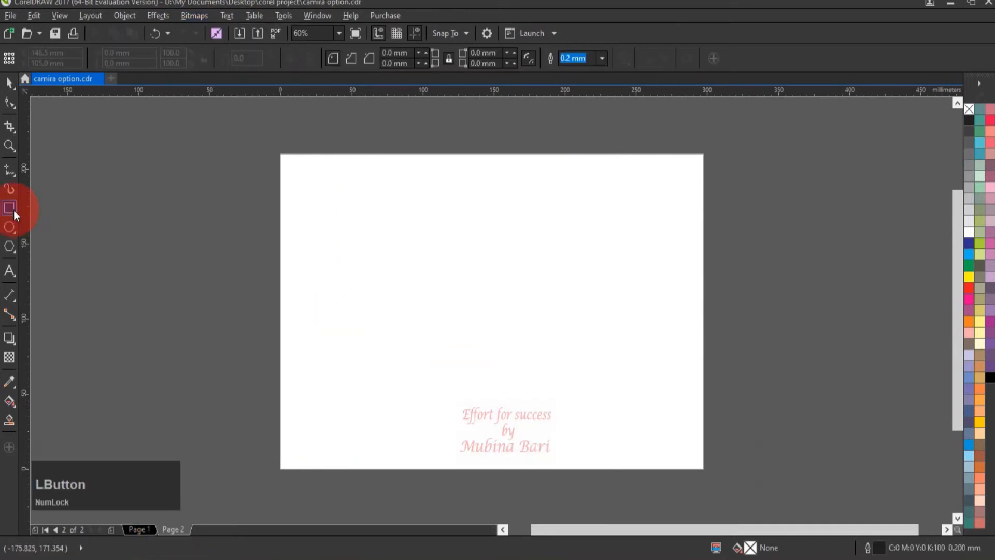
left_click_drag(345, 204, 435, 289)
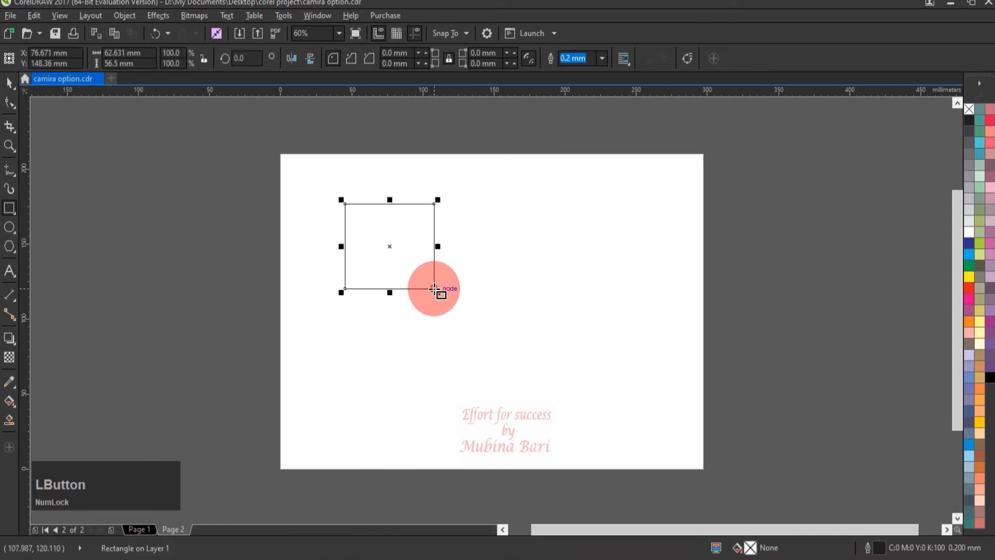
Step: Fill the rectangle with red and give it a green outline 1.5 mm wide
left_click(970, 289)
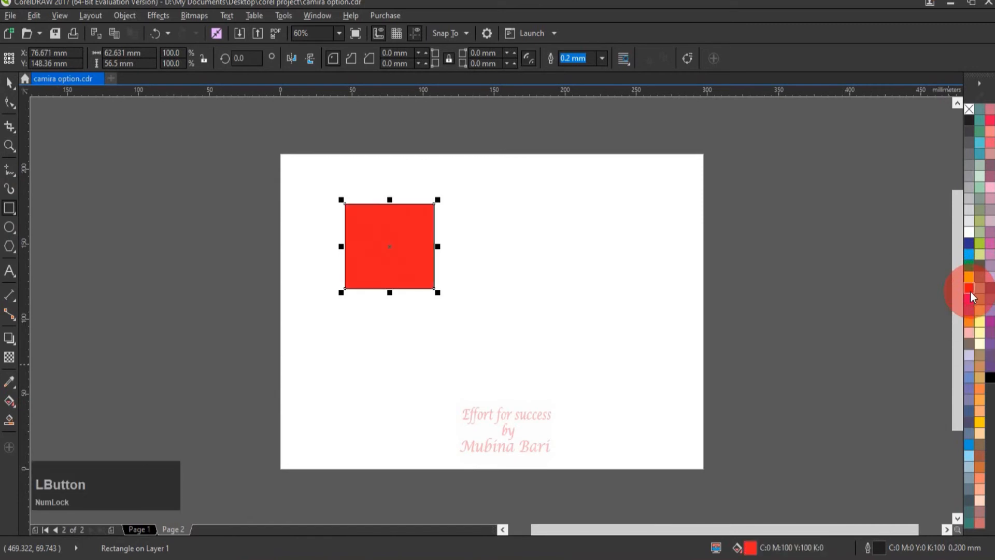
right_click(967, 262)
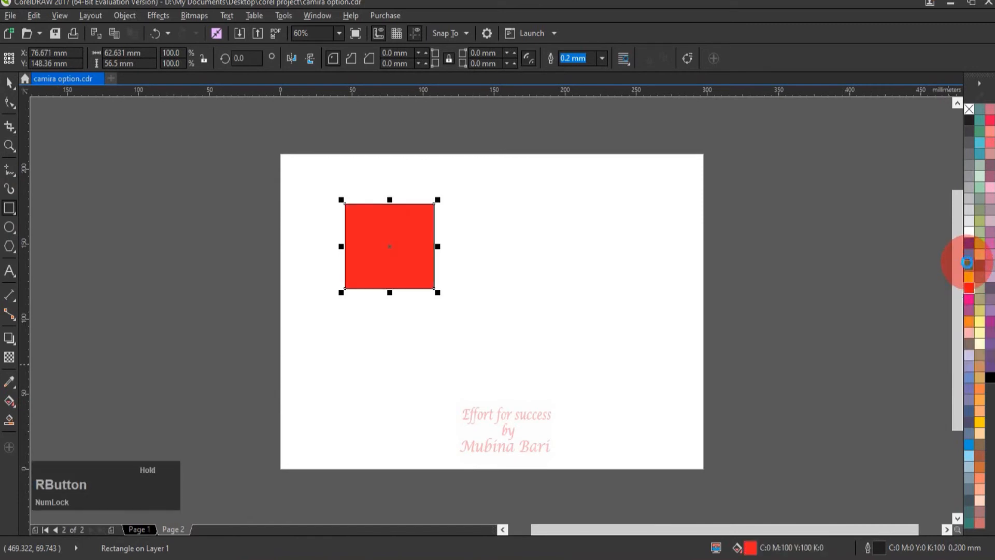
left_click(603, 58)
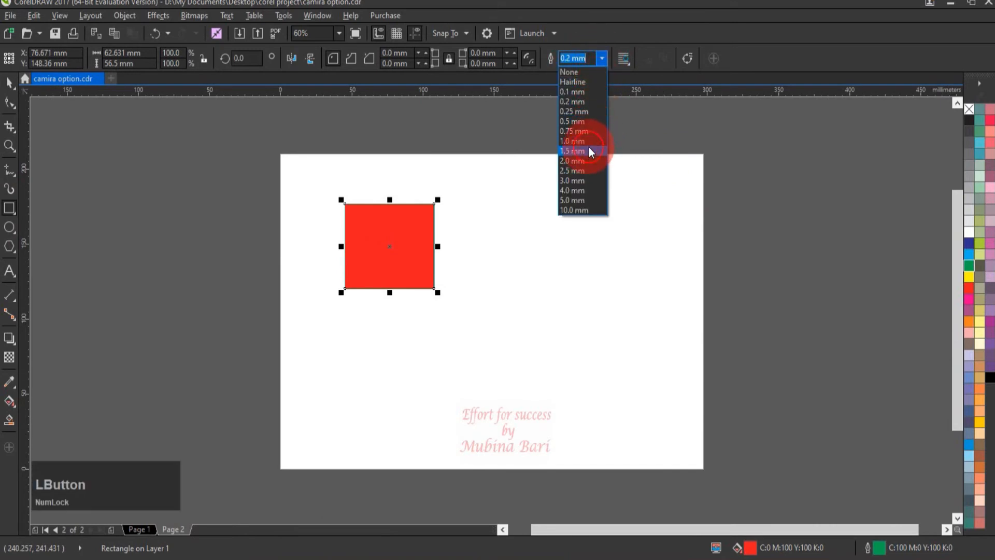
left_click(586, 151)
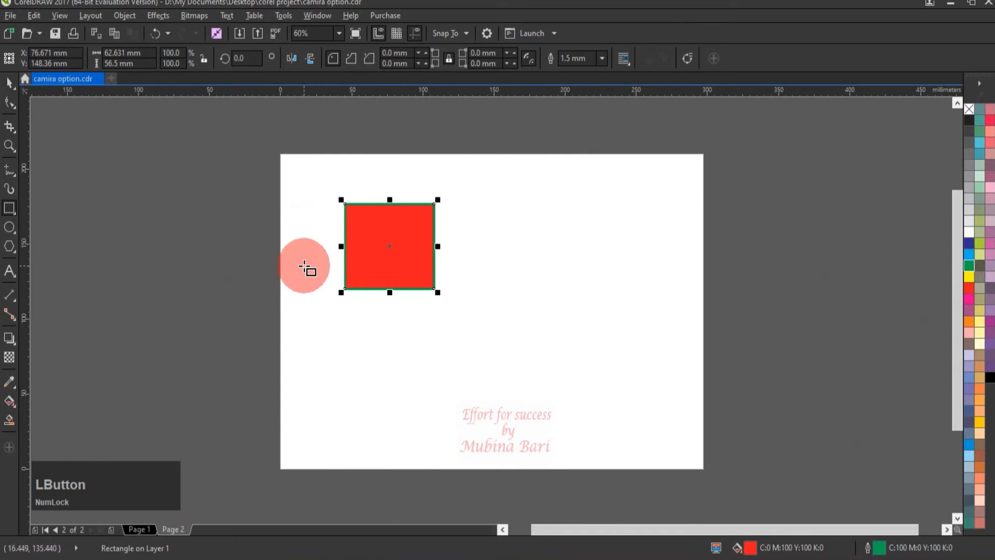
Step: Place a copy of the red rectangle directly beside the original on its right side
left_click(9, 82)
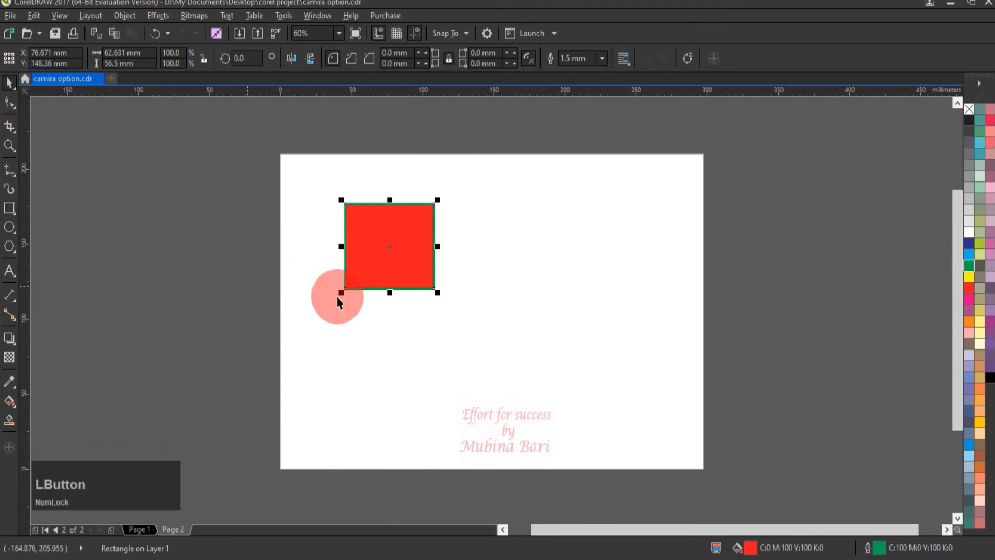
left_click_drag(381, 246, 482, 247)
right_click(482, 248)
left_click(446, 291)
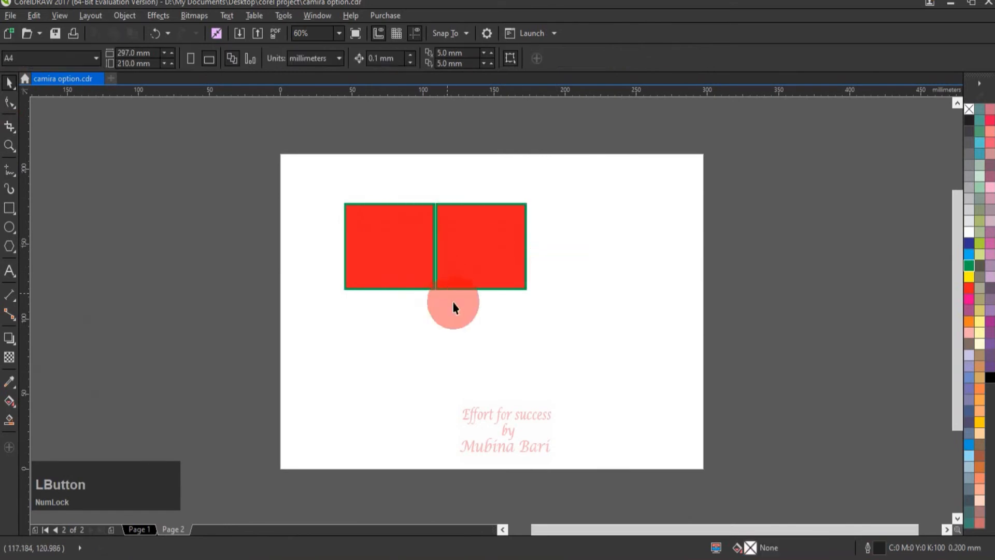
Step: Convert the right-hand rectangle to a 300 dpi CMYK bitmap with anti-aliasing and a transparent background
left_click(484, 278)
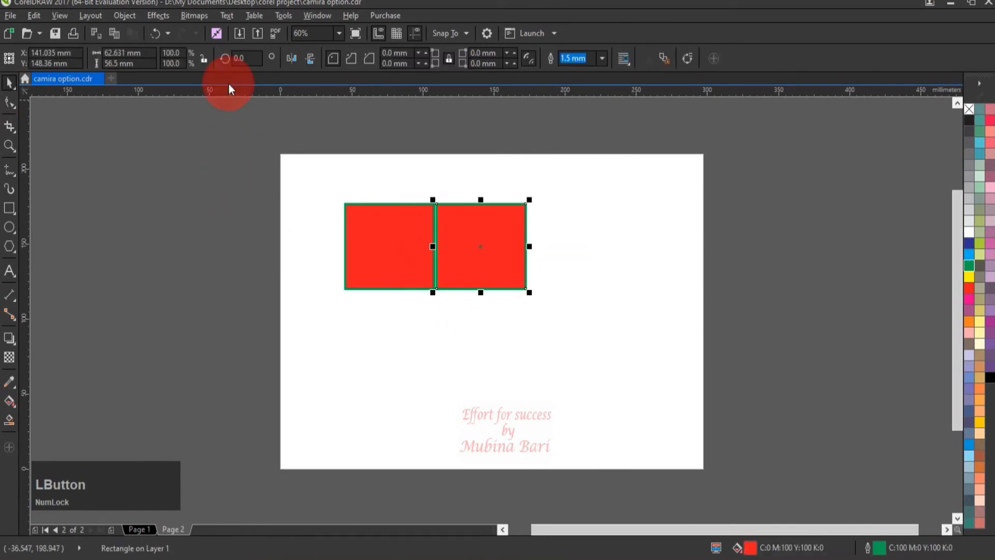
left_click(194, 16)
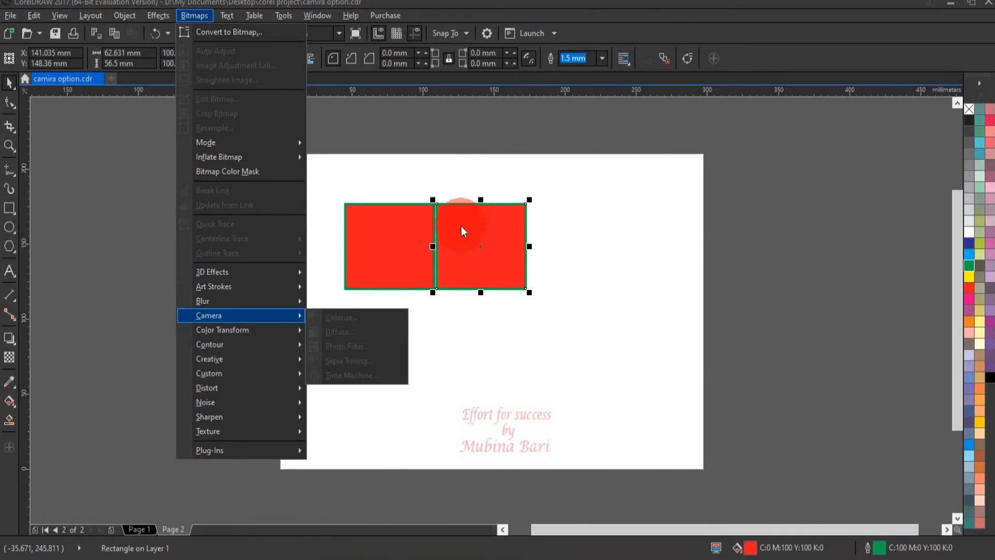
left_click(248, 35)
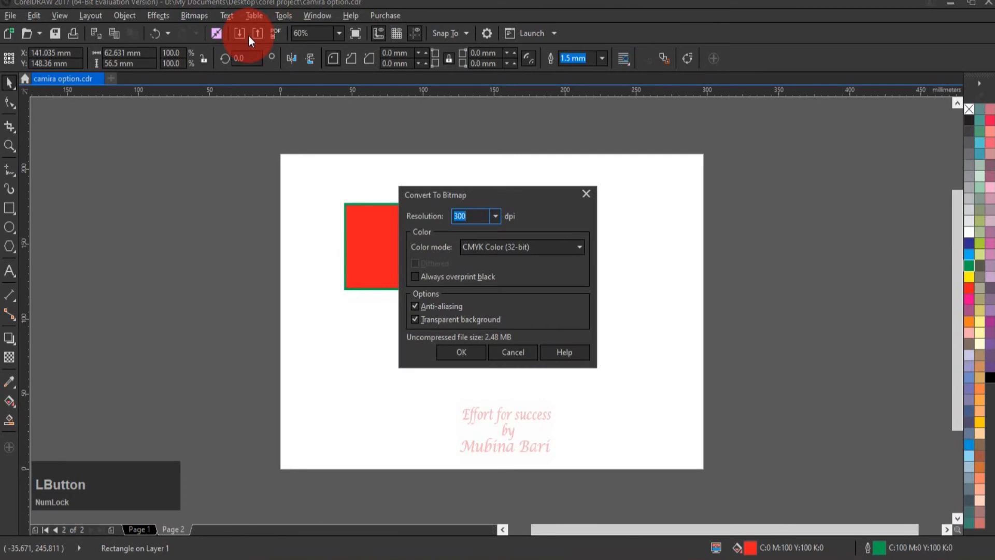
left_click(469, 352)
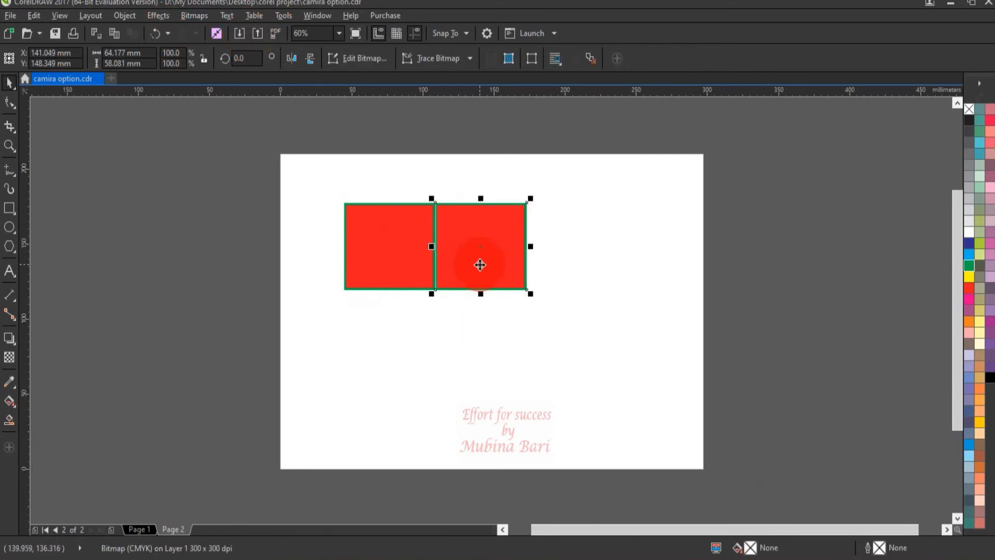
Step: Apply the Diffuse camera effect at level 98 to the right-hand bitmap
left_click(194, 16)
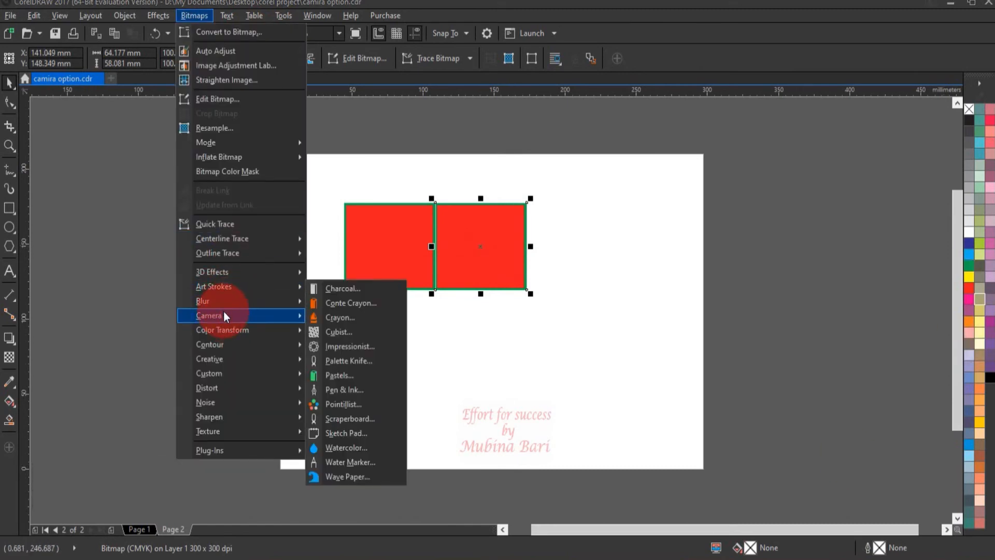
mouse_move(223, 313)
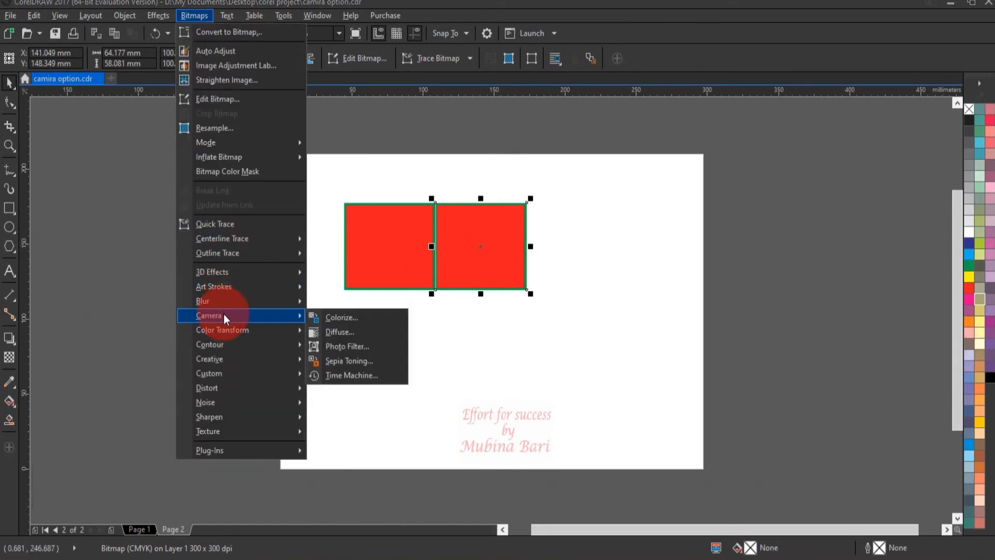
left_click(335, 333)
left_click_drag(533, 240, 848, 184)
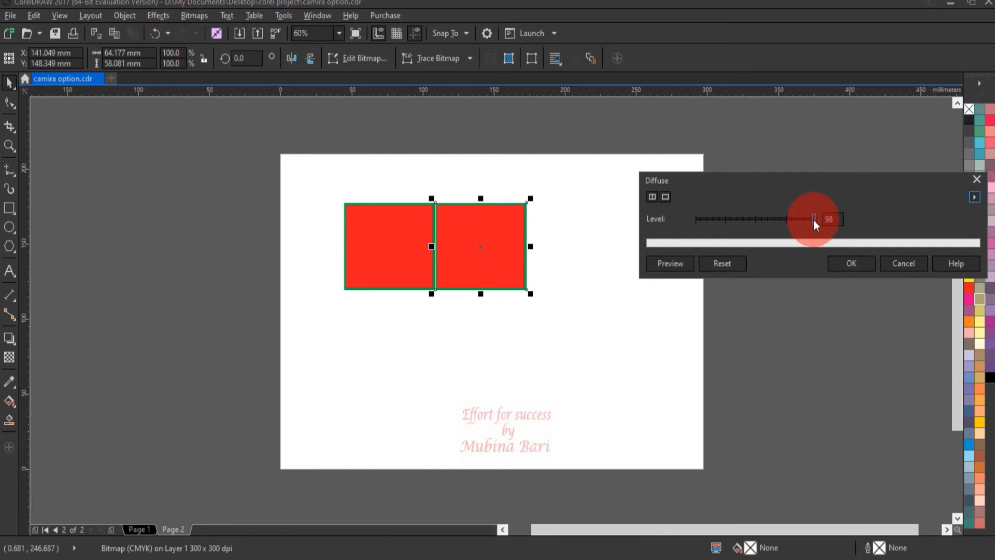
left_click(867, 266)
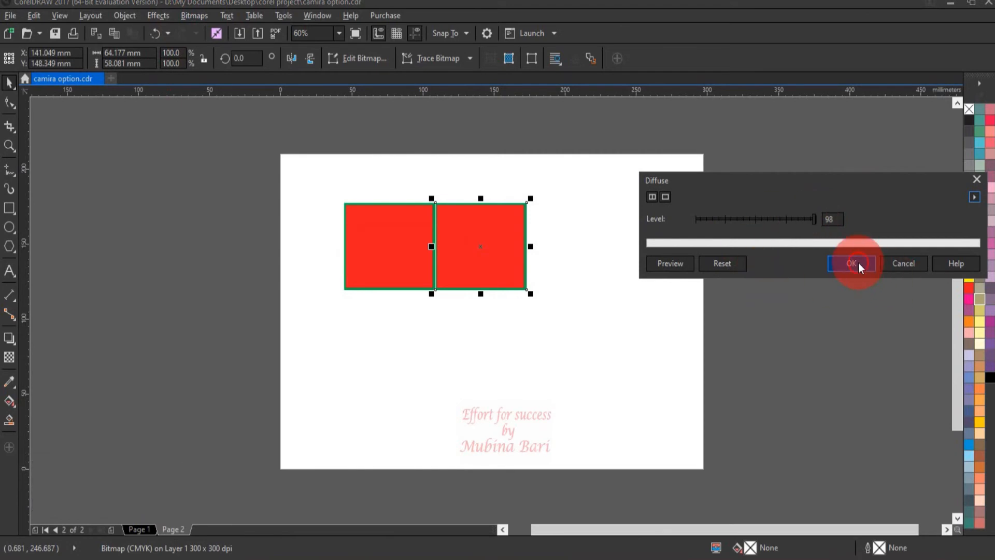
left_click(858, 263)
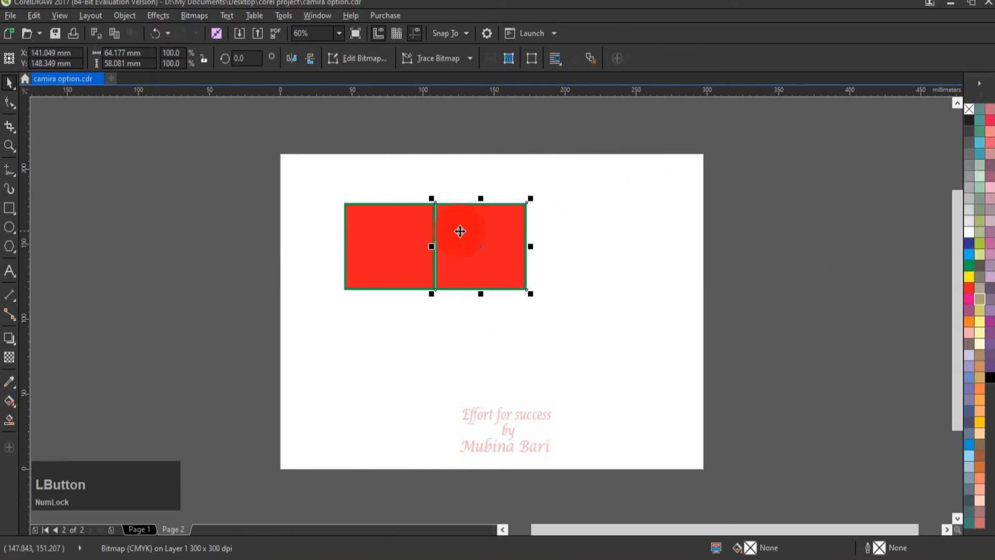
left_click(462, 352)
Step: Examine the adjoining green edges of the two rectangles up close to compare the diffused and original outlines
left_click(498, 213)
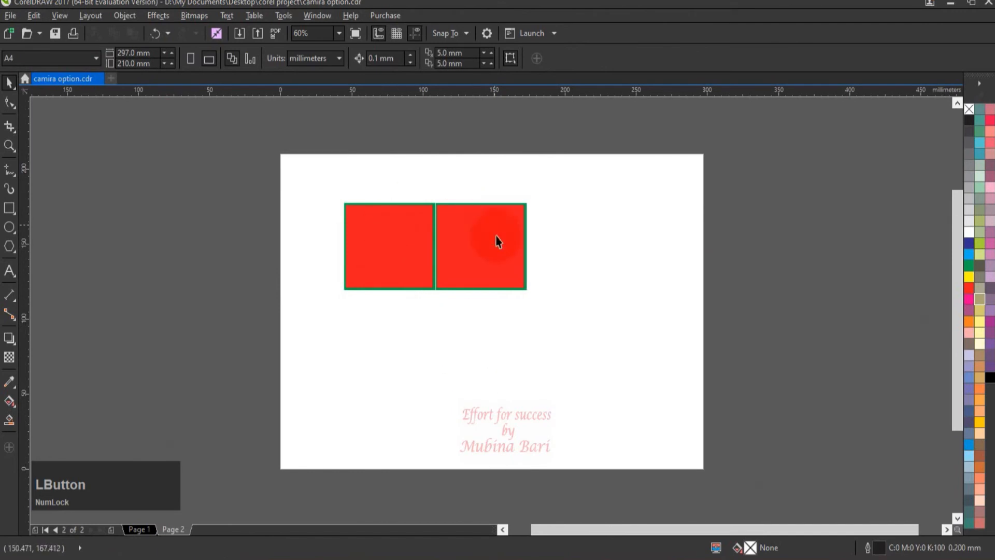
left_click(491, 256)
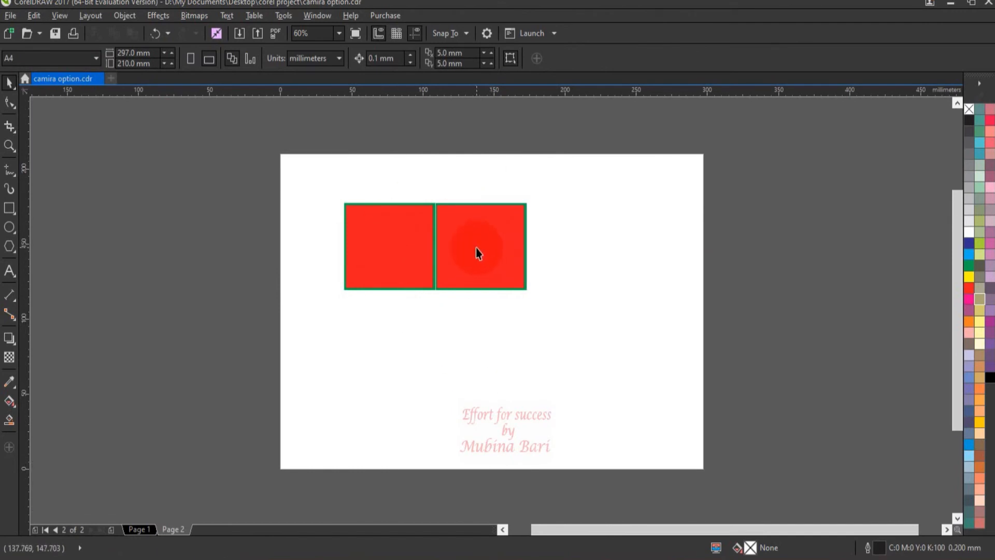
left_click(406, 246)
left_click(31, 150)
left_click(11, 146)
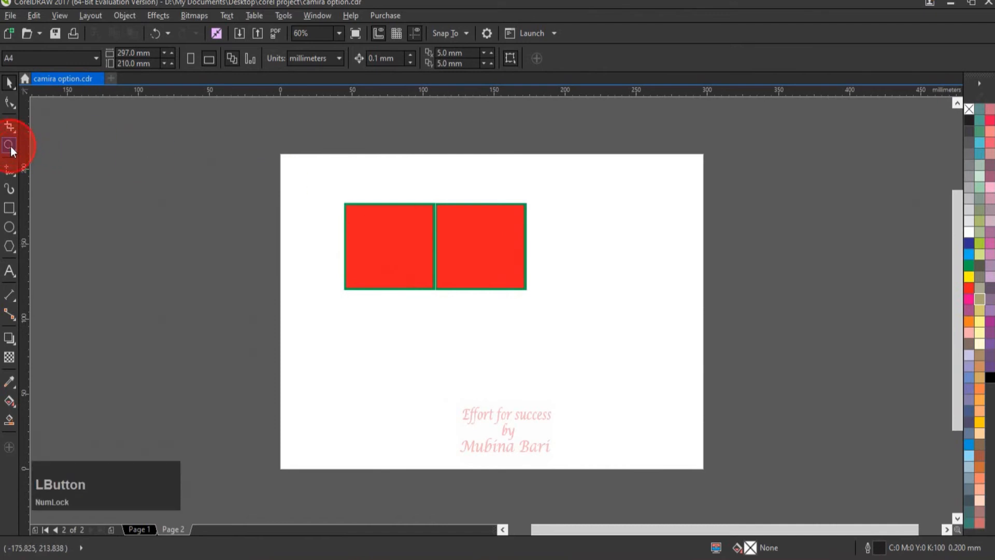
left_click(424, 226)
left_click_drag(425, 228, 484, 321)
left_click_drag(350, 200, 492, 383)
left_click_drag(389, 208, 500, 382)
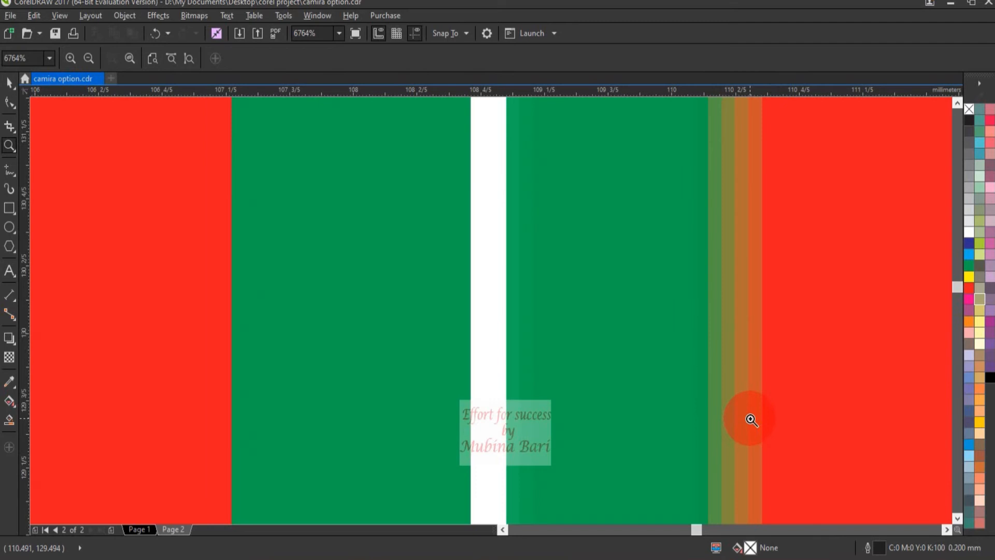
key("shift+F4")
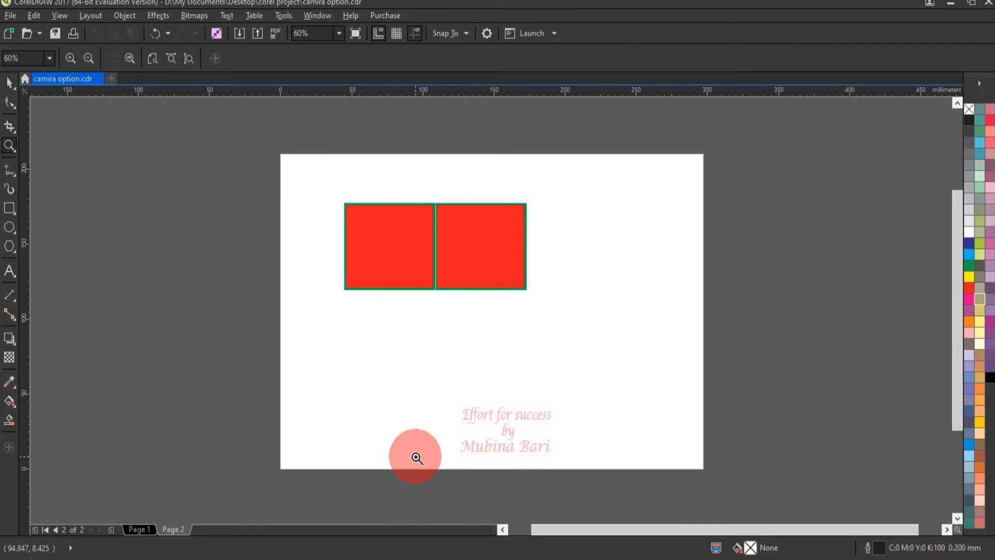
Step: Switch to page 1 and select the photo of the woman on the swing
left_click(144, 529)
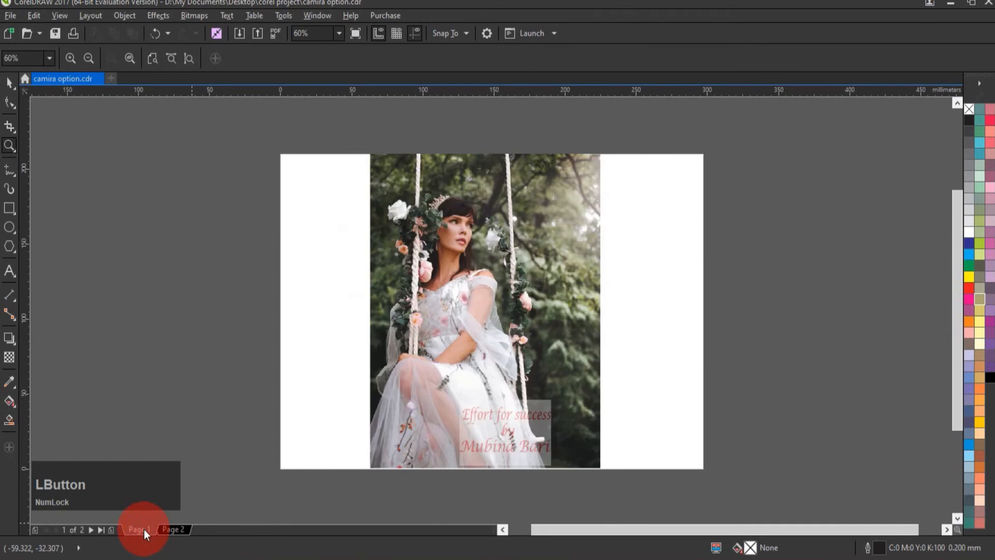
left_click(9, 84)
left_click(505, 349)
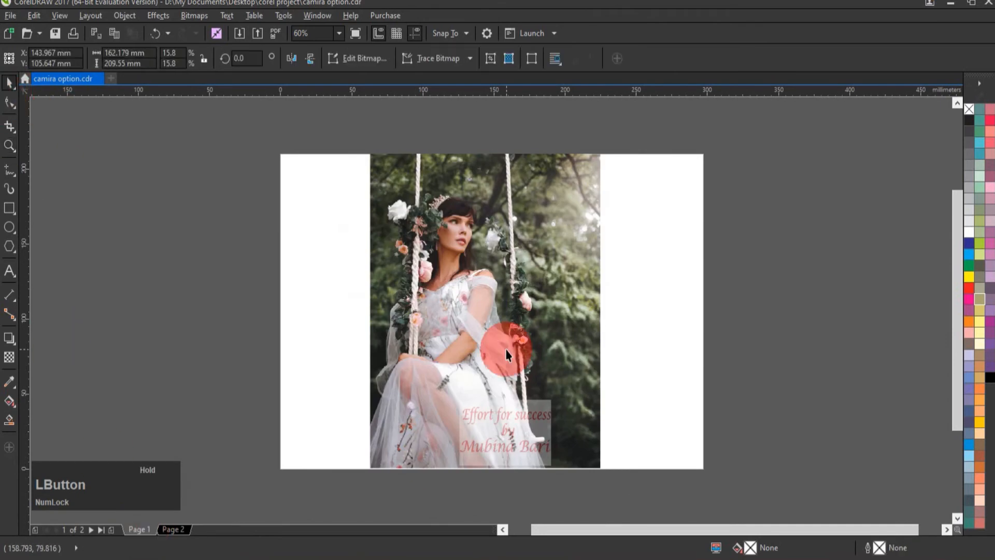
Step: Preview the Photo Filter camera effect on the photo in red at densities of 100, 3, 56 and 98 percent
left_click(193, 15)
mouse_move(223, 312)
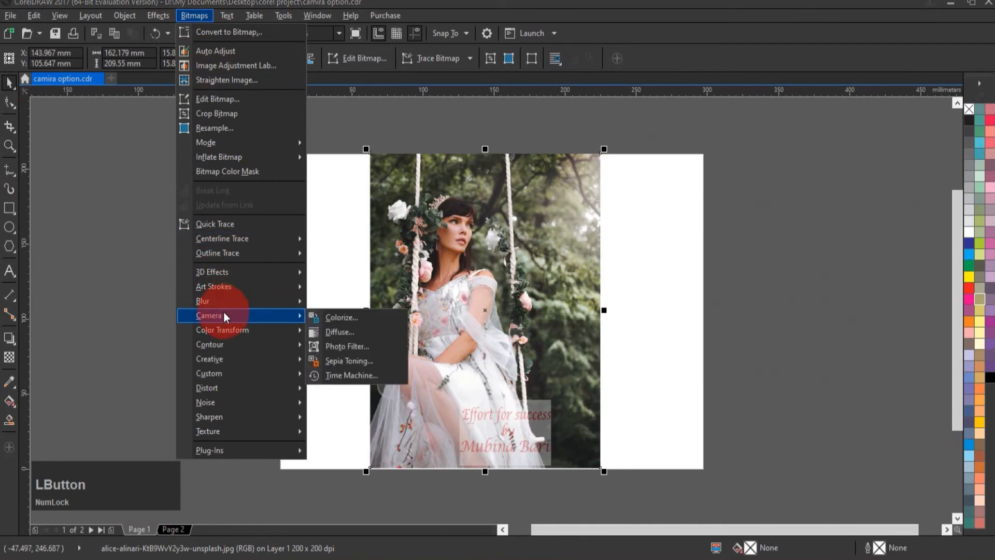
left_click(354, 346)
left_click_drag(516, 212, 786, 148)
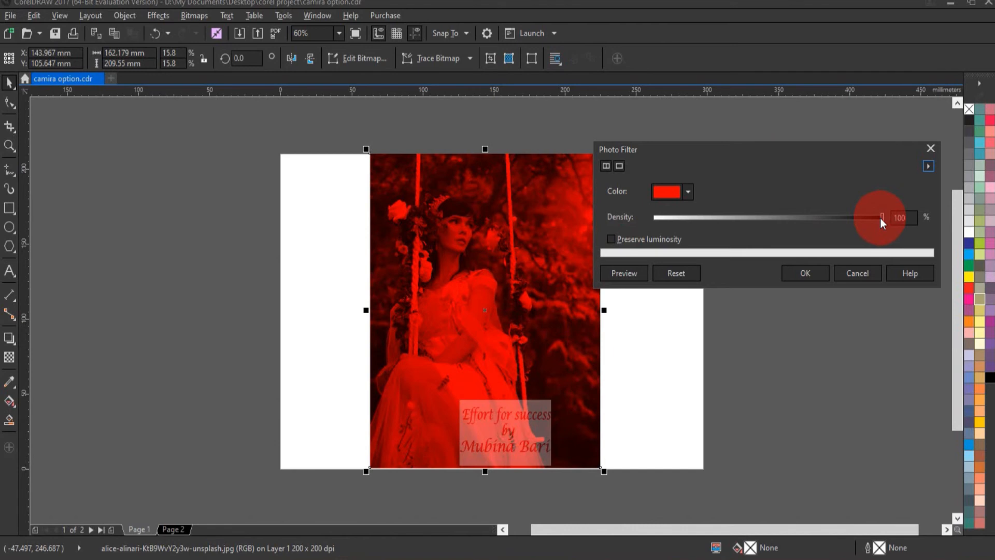
left_click(661, 217)
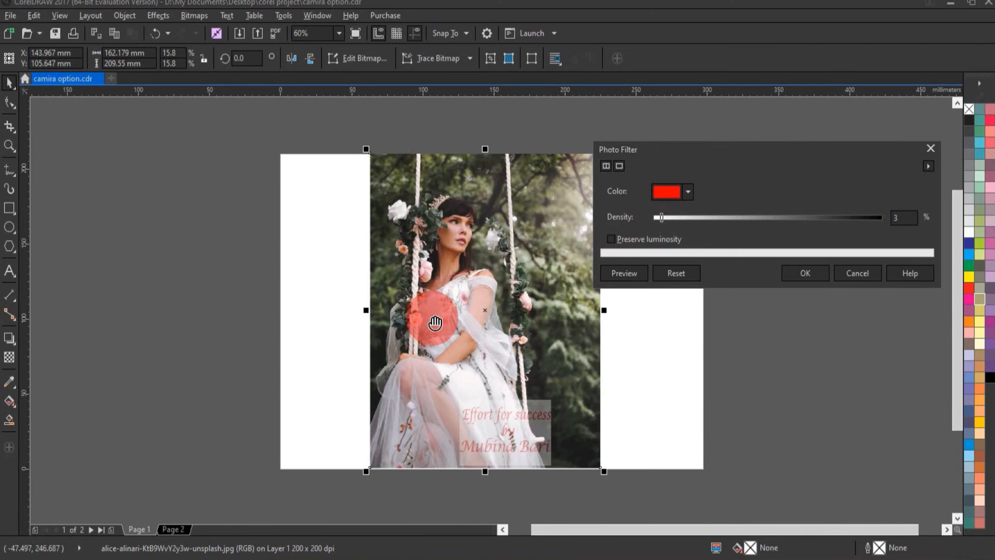
left_click(784, 218)
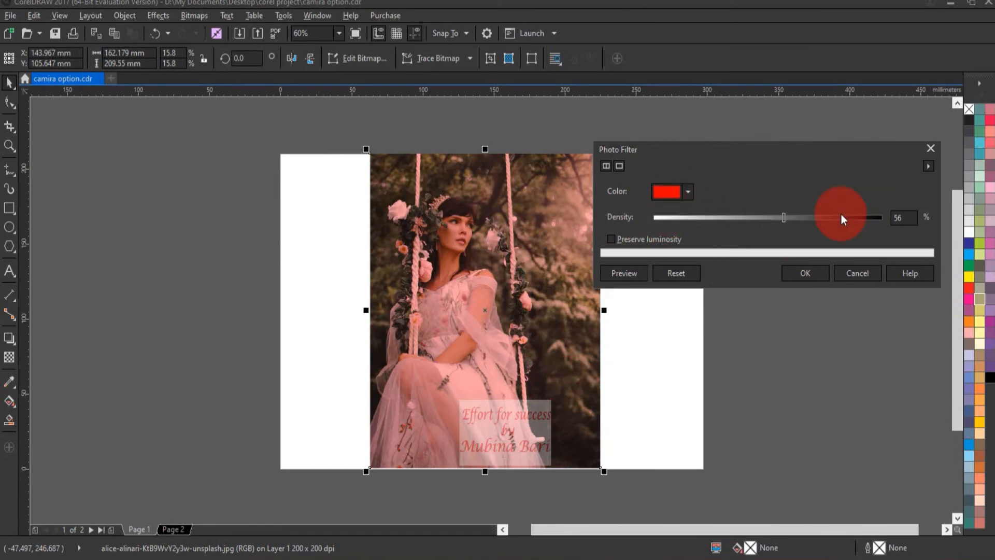
left_click(878, 219)
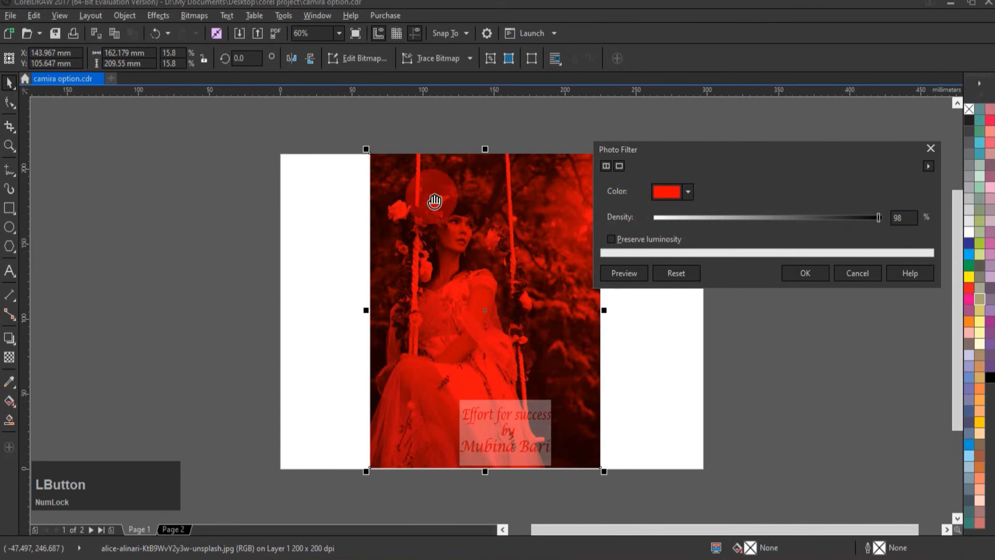
Step: Compare the red photo filter preview with luminosity preservation turned on and off again
left_click(665, 240)
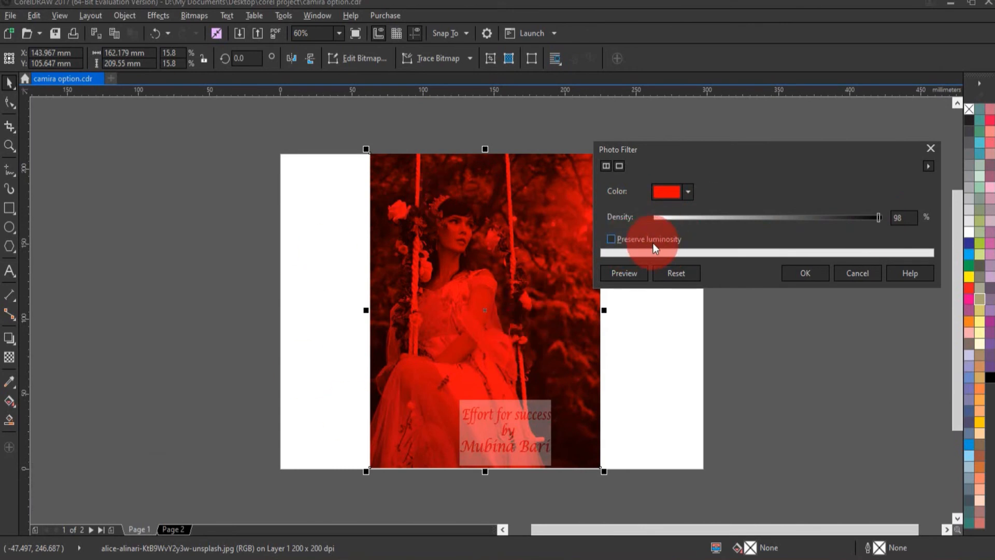
left_click(611, 238)
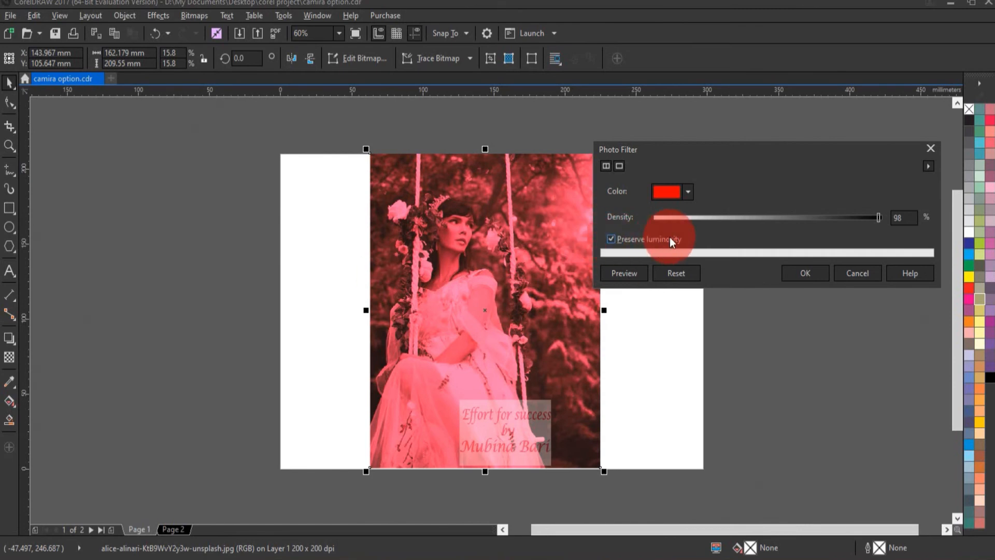
left_click(609, 240)
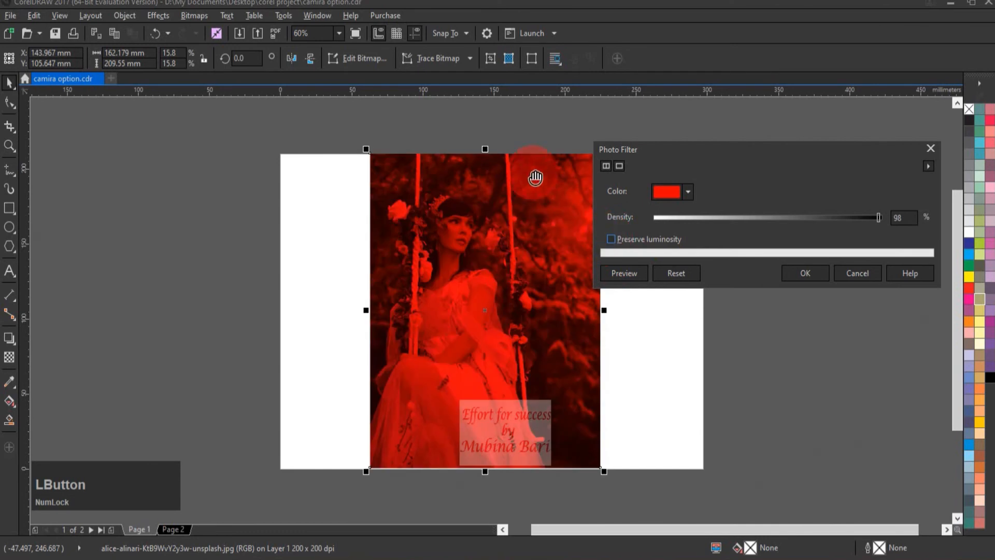
Step: Try bright green #15FF00 and dark green #126B0A as the photo filter colour, and cancel the effect
left_click(692, 193)
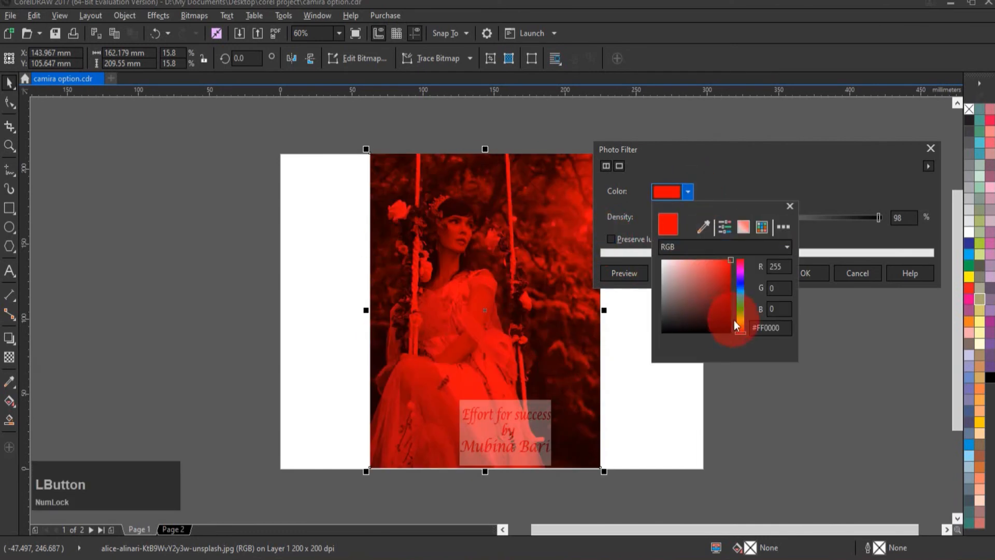
left_click(742, 309)
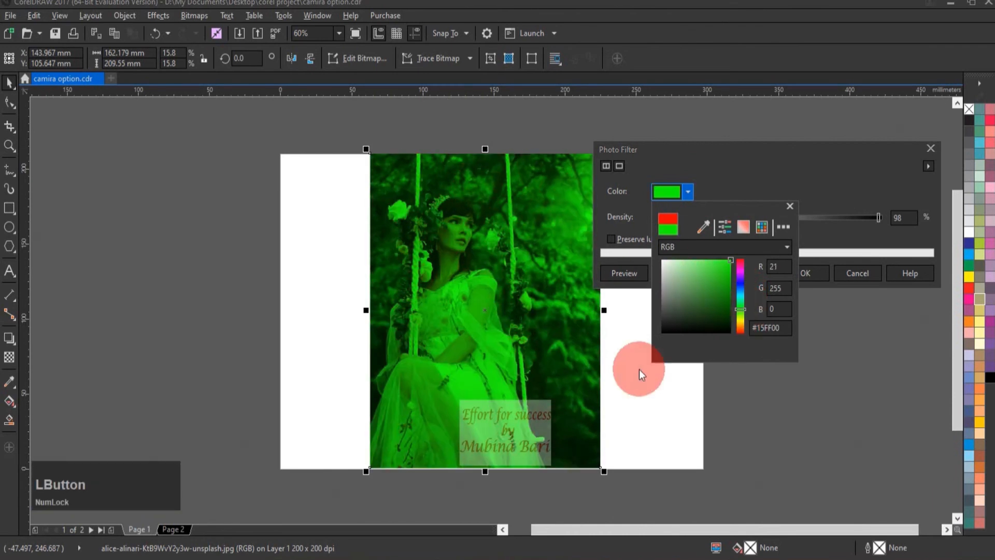
left_click(725, 303)
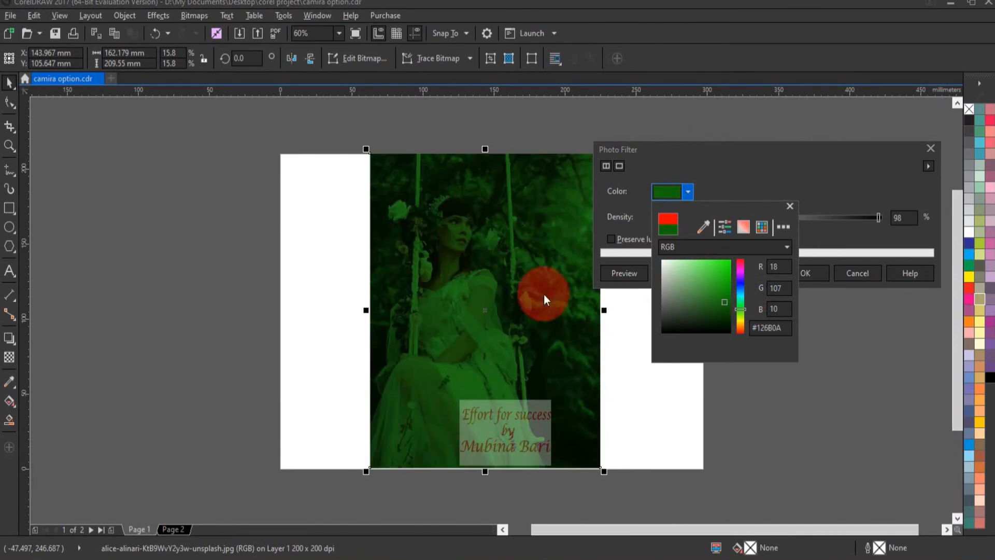
left_click(789, 207)
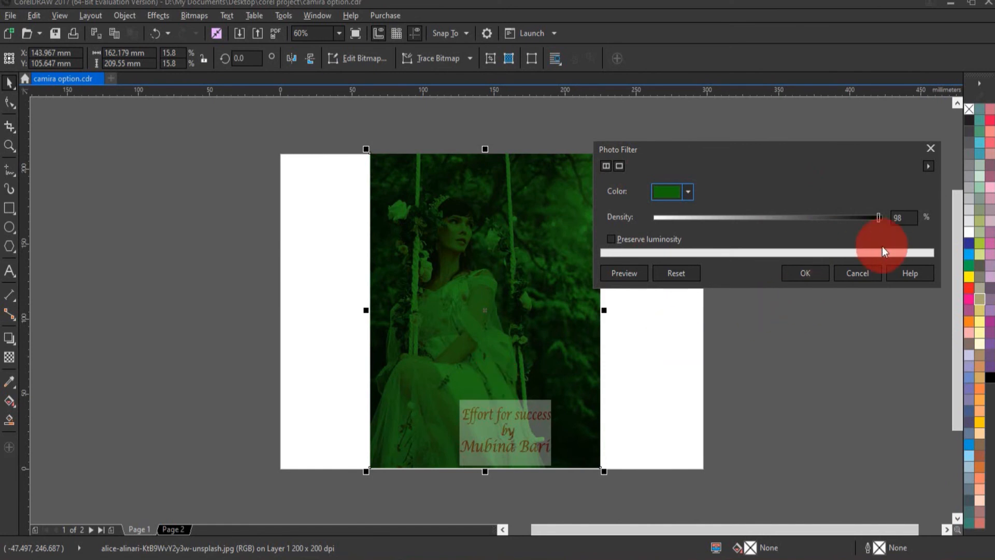
left_click(857, 273)
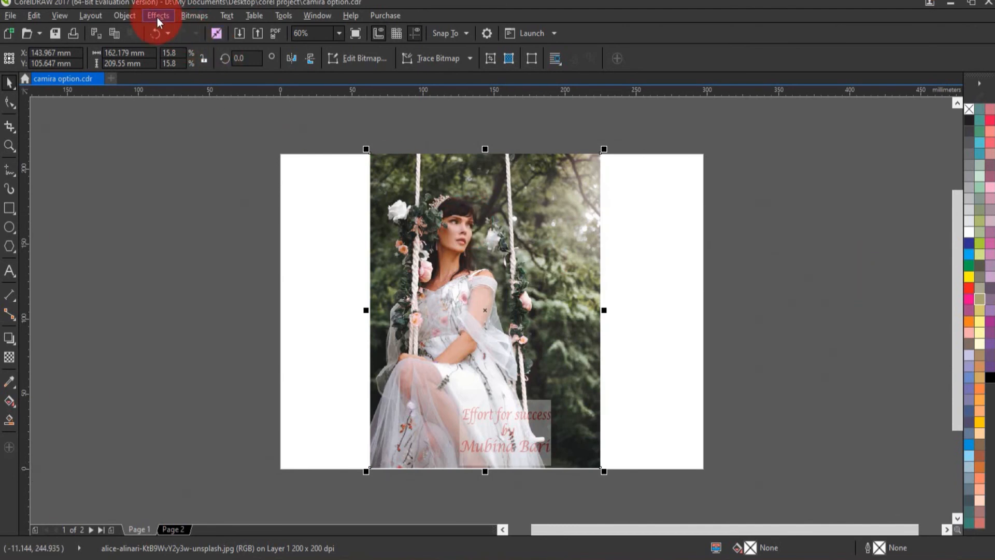
Step: Preview the Sepia Toning camera effect on the photo with an ageing amount of 79, and cancel it
left_click(193, 16)
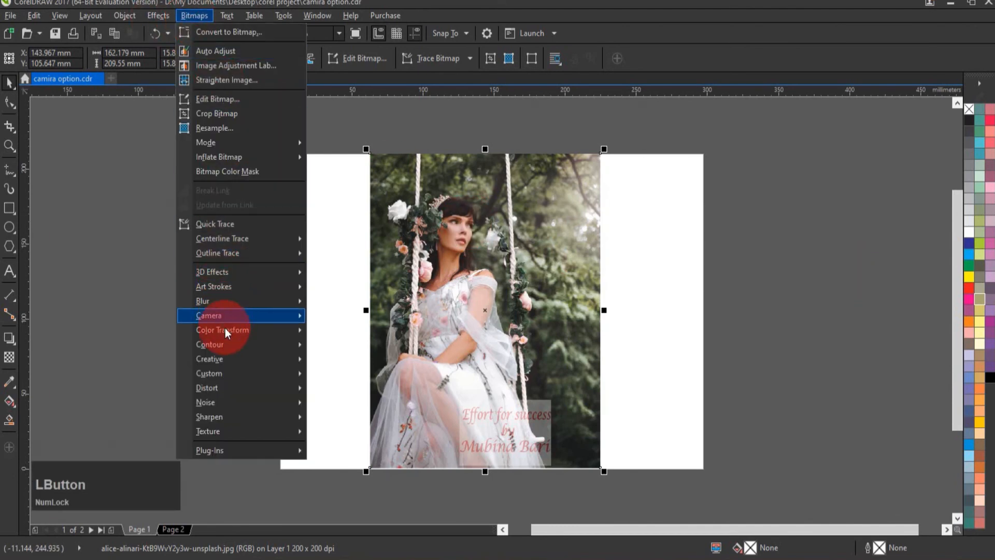
mouse_move(229, 327)
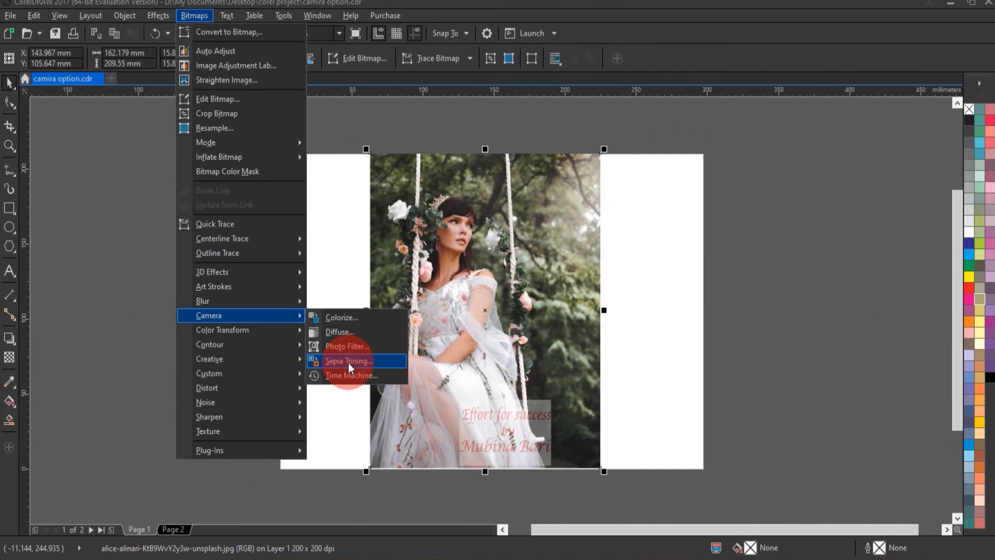
left_click(349, 362)
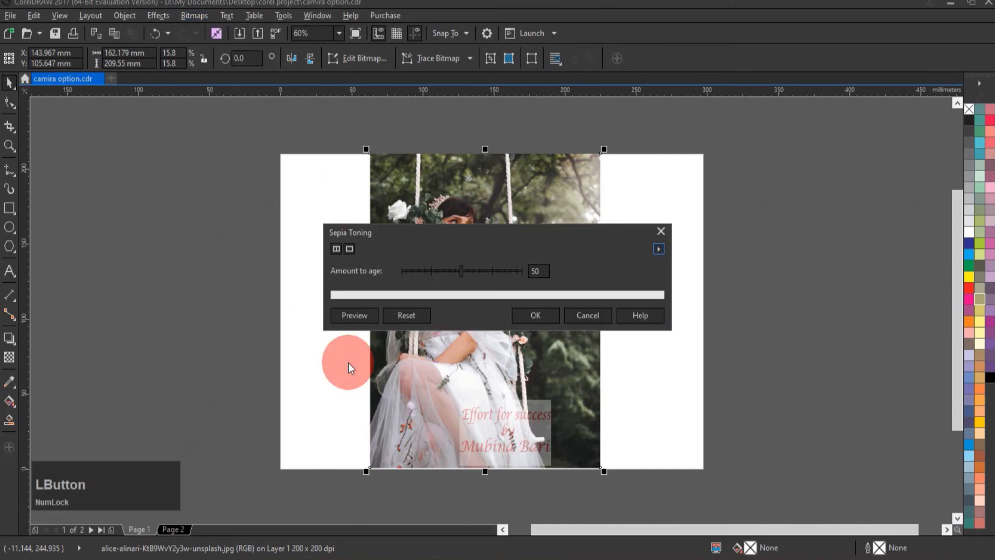
left_click_drag(476, 229, 725, 162)
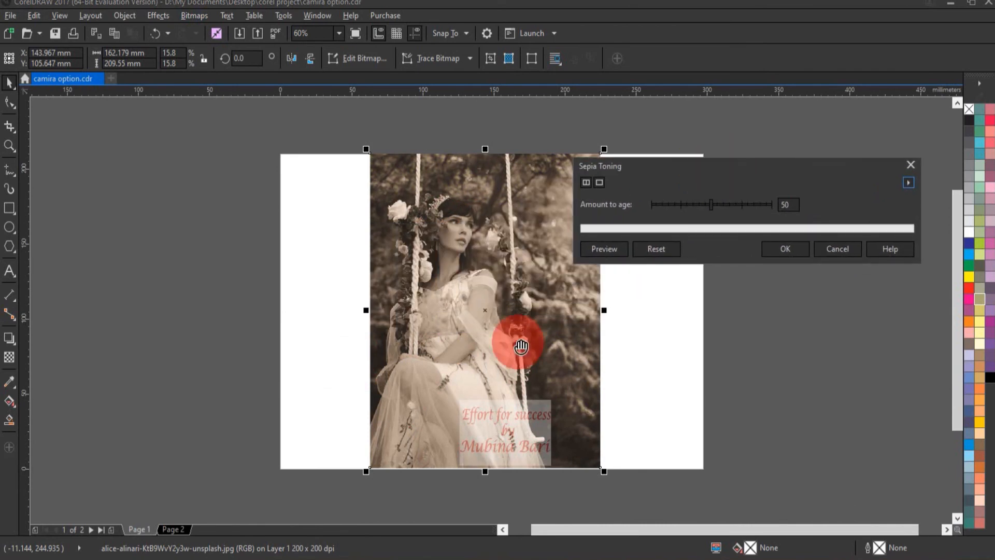
left_click(746, 200)
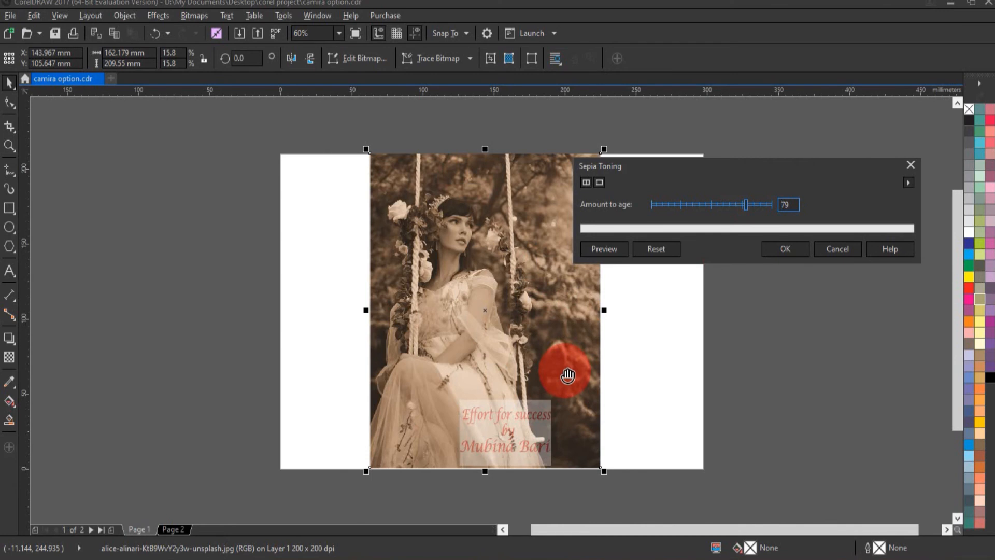
left_click(829, 253)
Step: Preview the Time Machine camera effect on the photo using the Cyanotype style at intensity 53
left_click(193, 19)
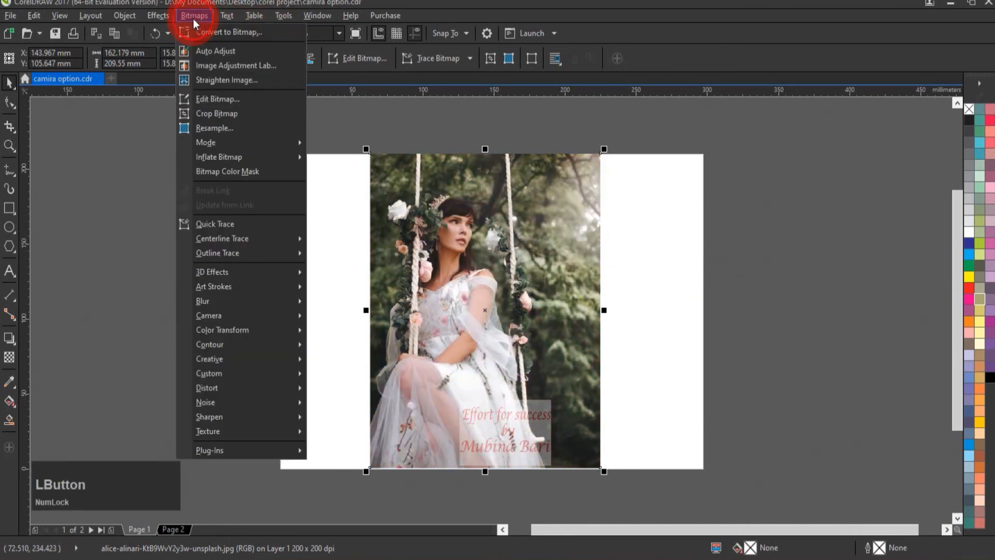
left_click(209, 314)
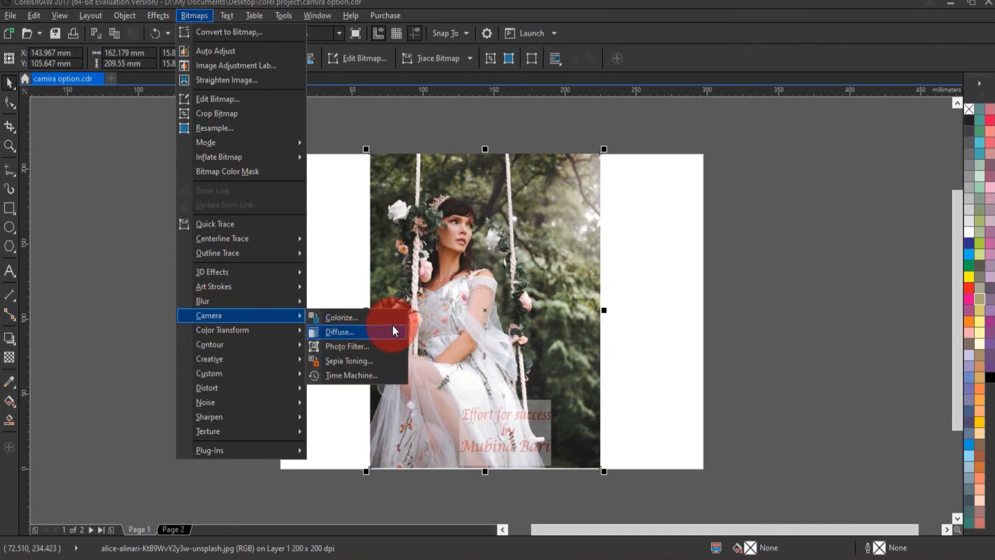
left_click(388, 375)
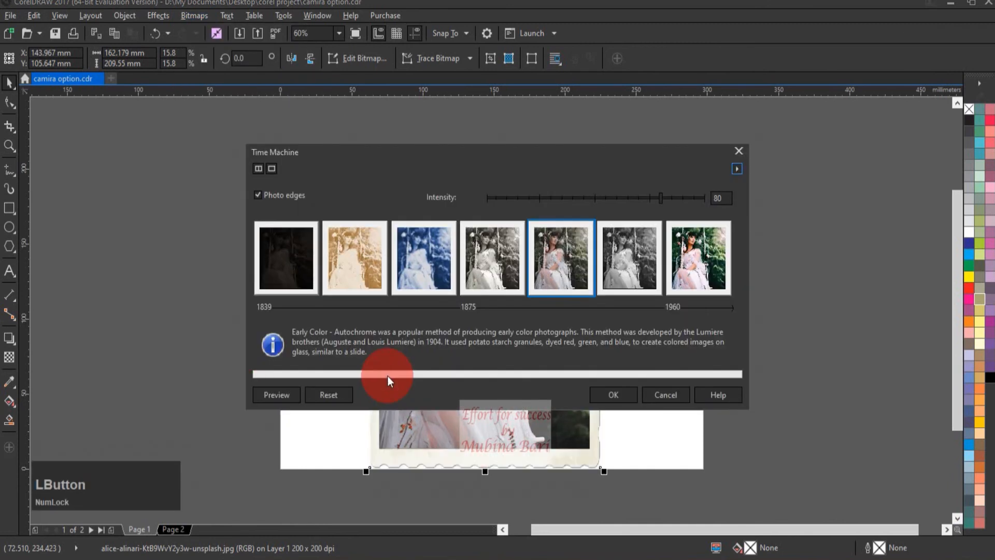
left_click_drag(452, 155, 668, 91)
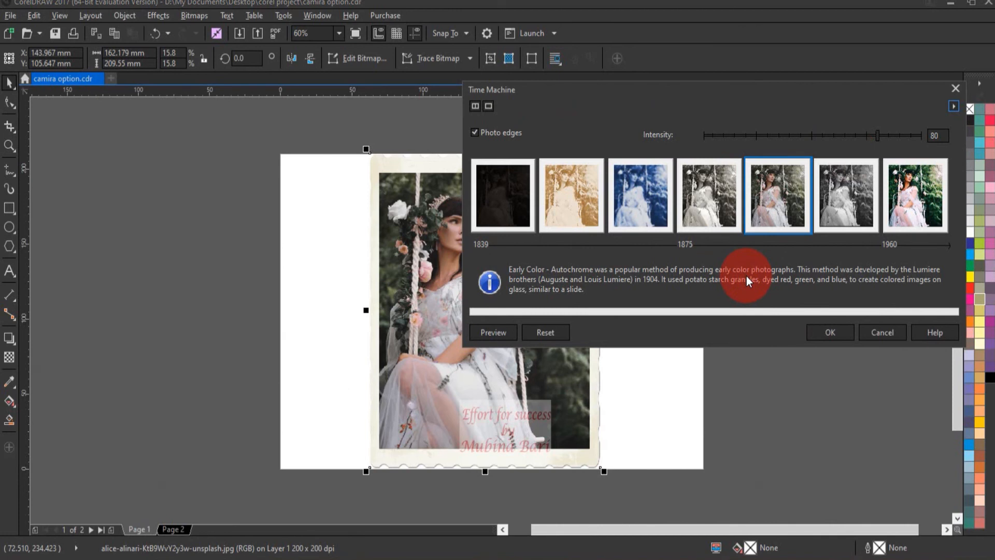
left_click(694, 528)
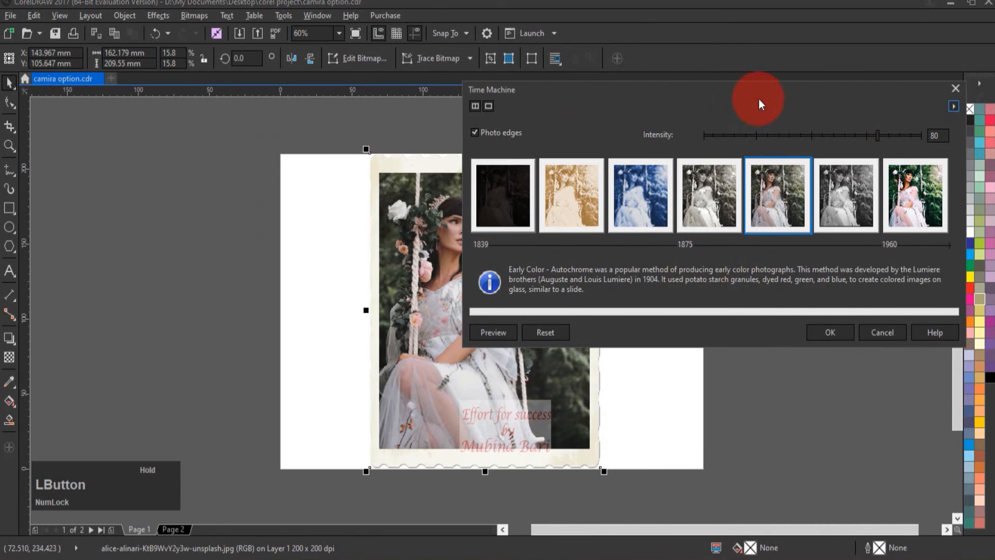
left_click_drag(727, 97, 774, 94)
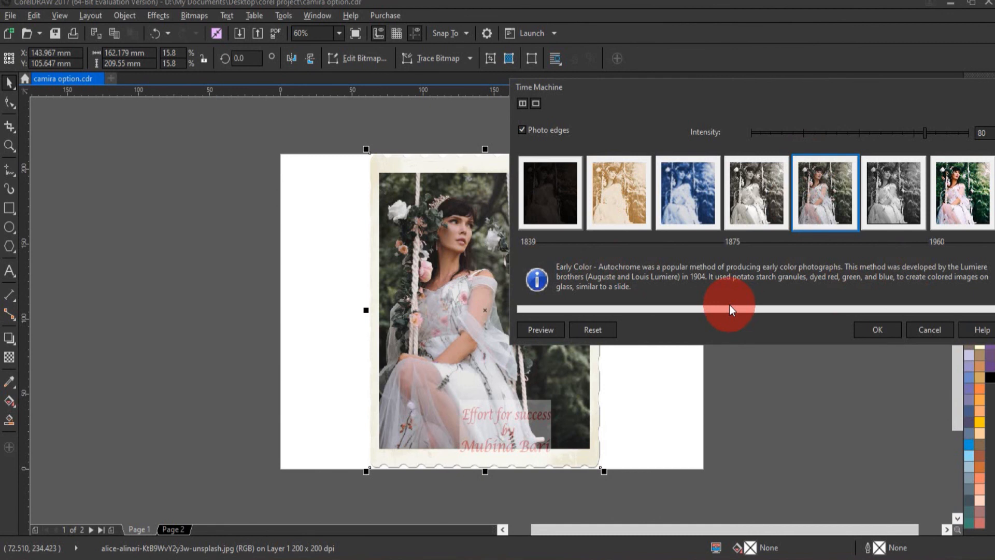
left_click(692, 213)
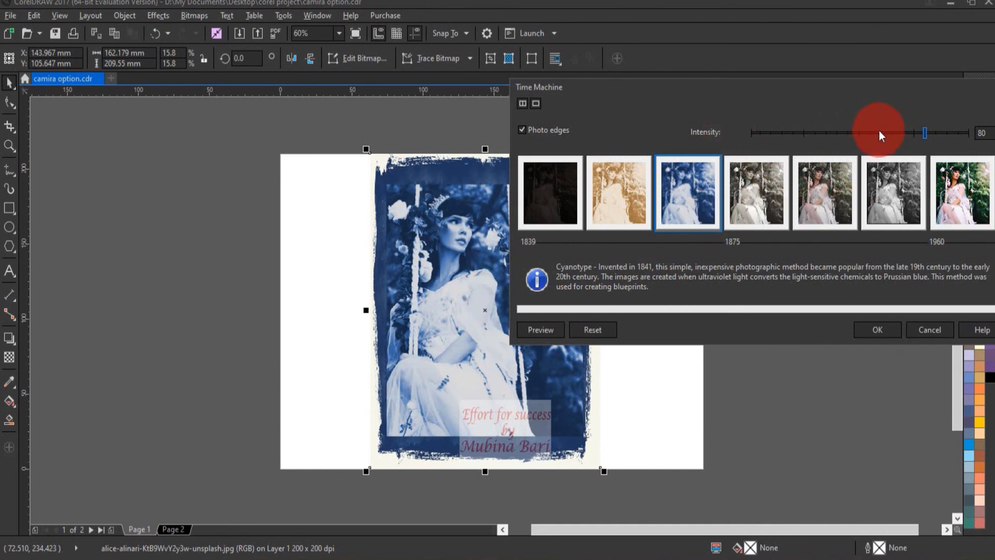
left_click(865, 133)
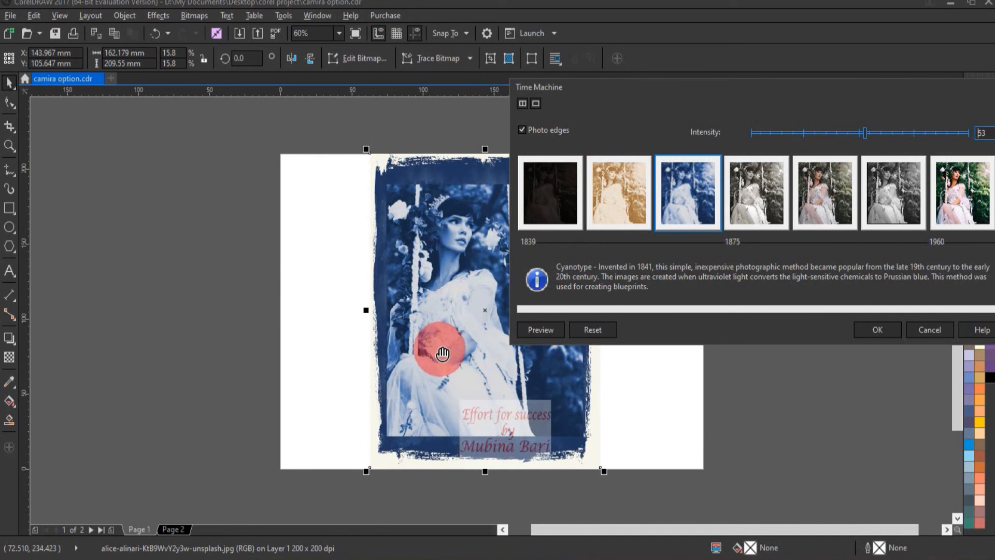
Step: Compare the Cyanotype preview without and with photo edges, and cancel the Time Machine effect
left_click(529, 129)
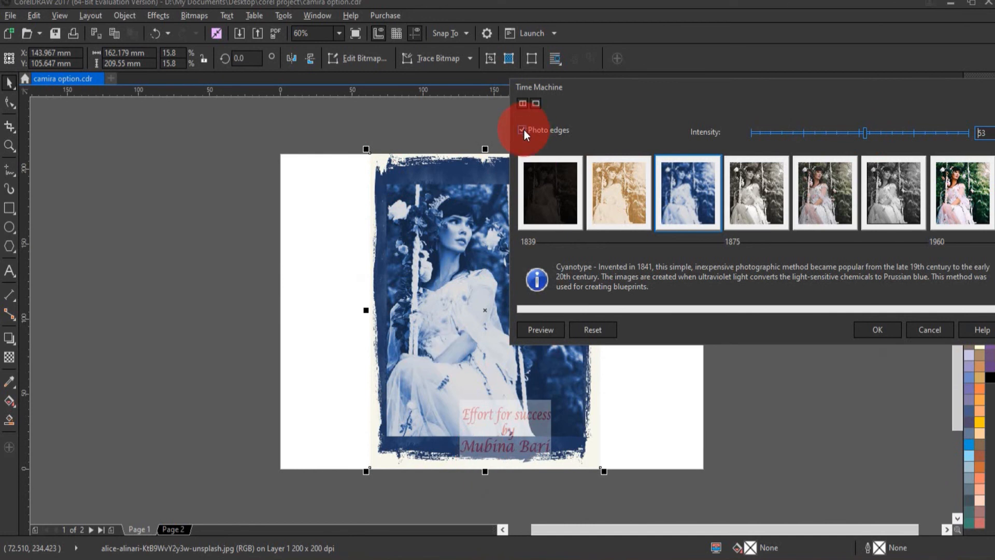
left_click(522, 130)
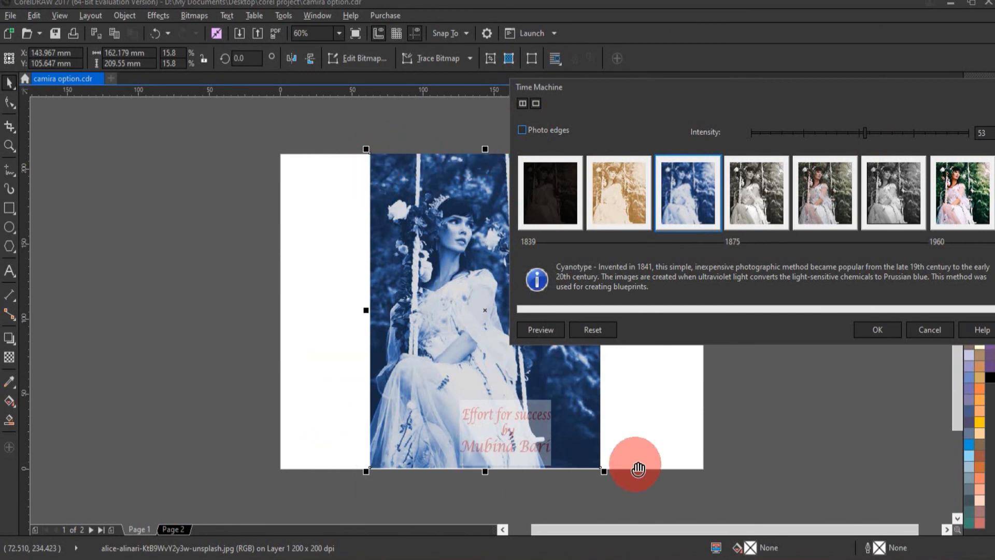
left_click(521, 130)
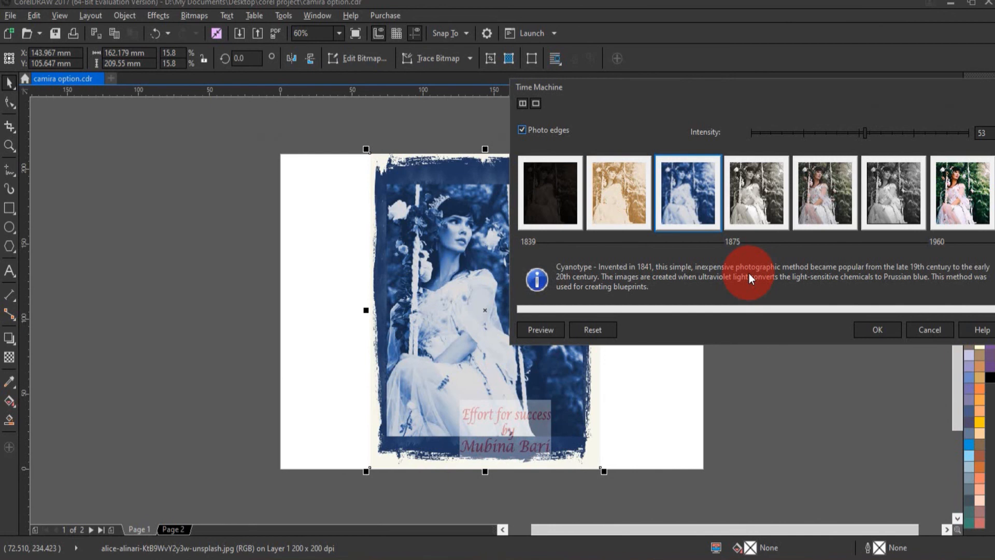
left_click(931, 328)
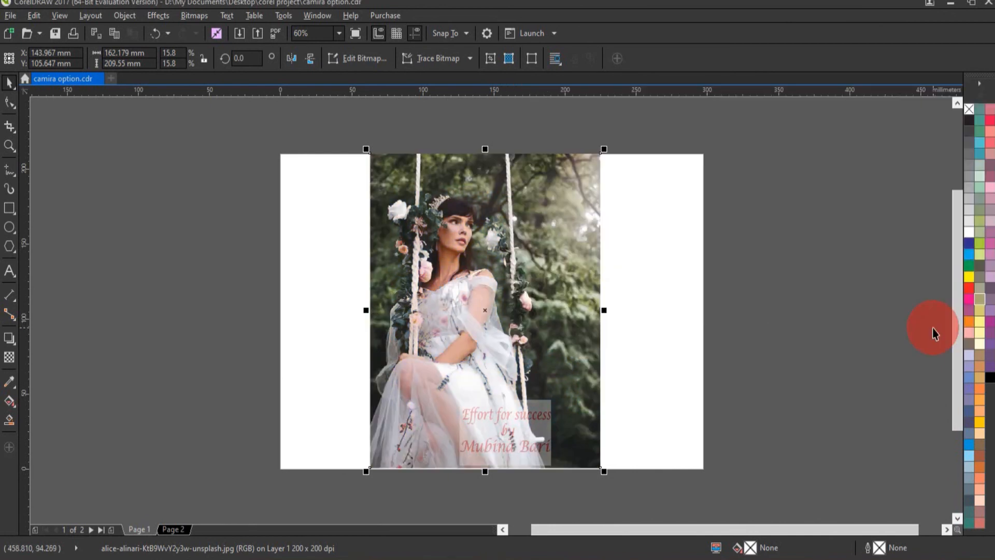